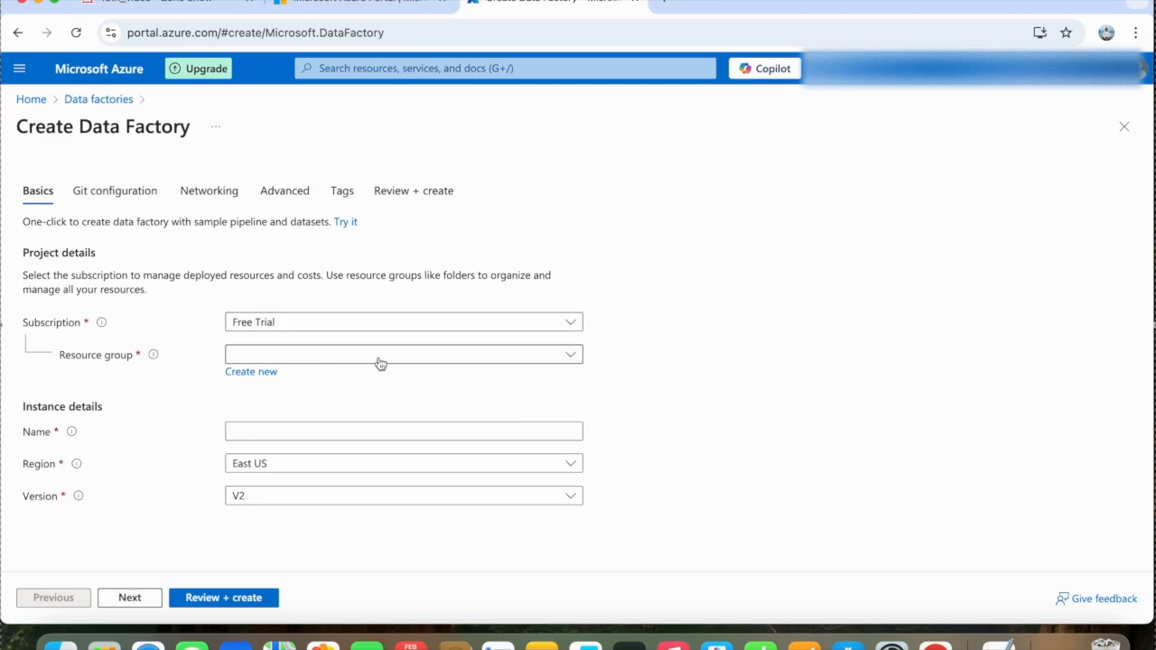
- Create a V2 data factory named TDGdatafactory in the demoresourcegroup resource group, East US region
click(380, 355)
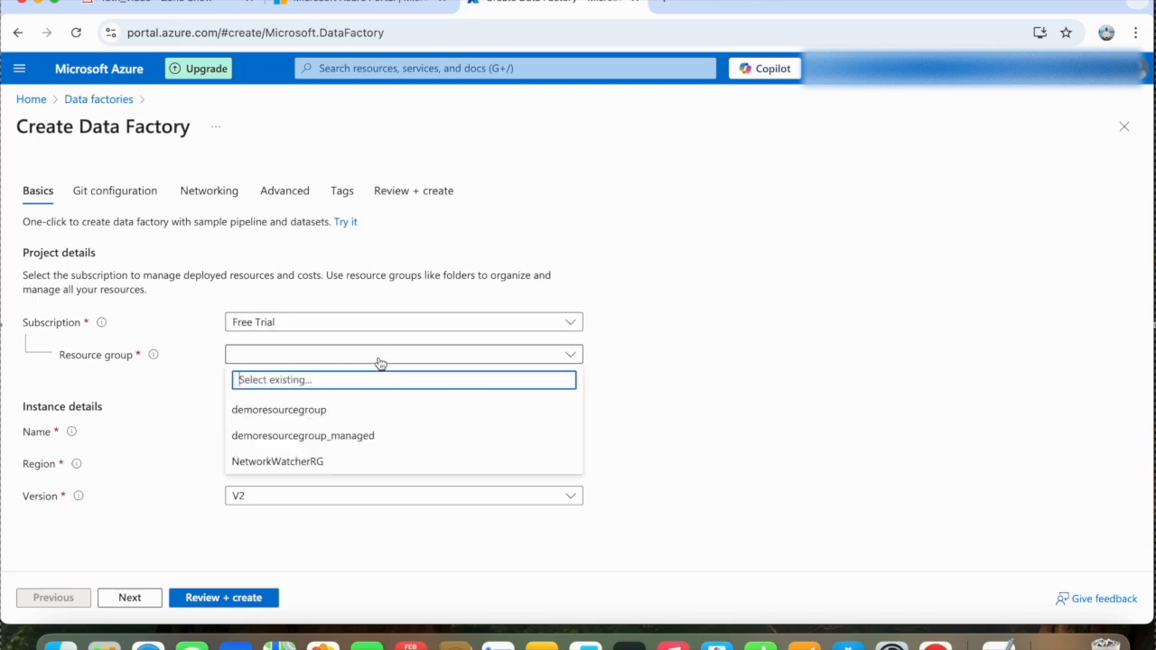
click(294, 411)
click(258, 433)
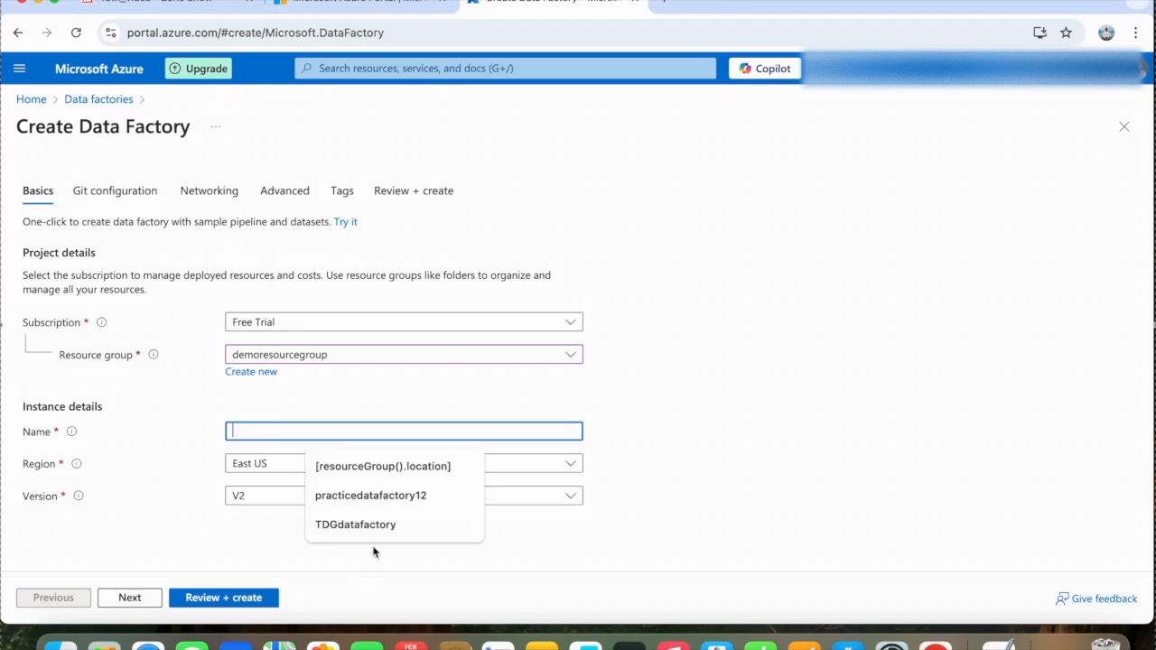
click(367, 526)
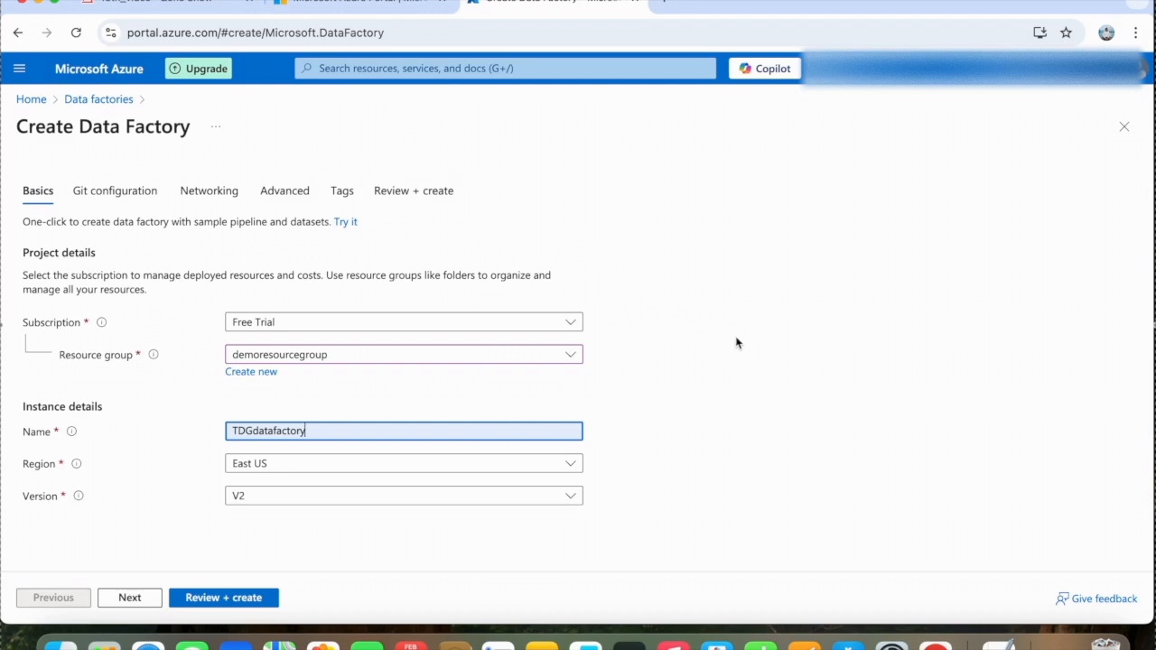
click(227, 600)
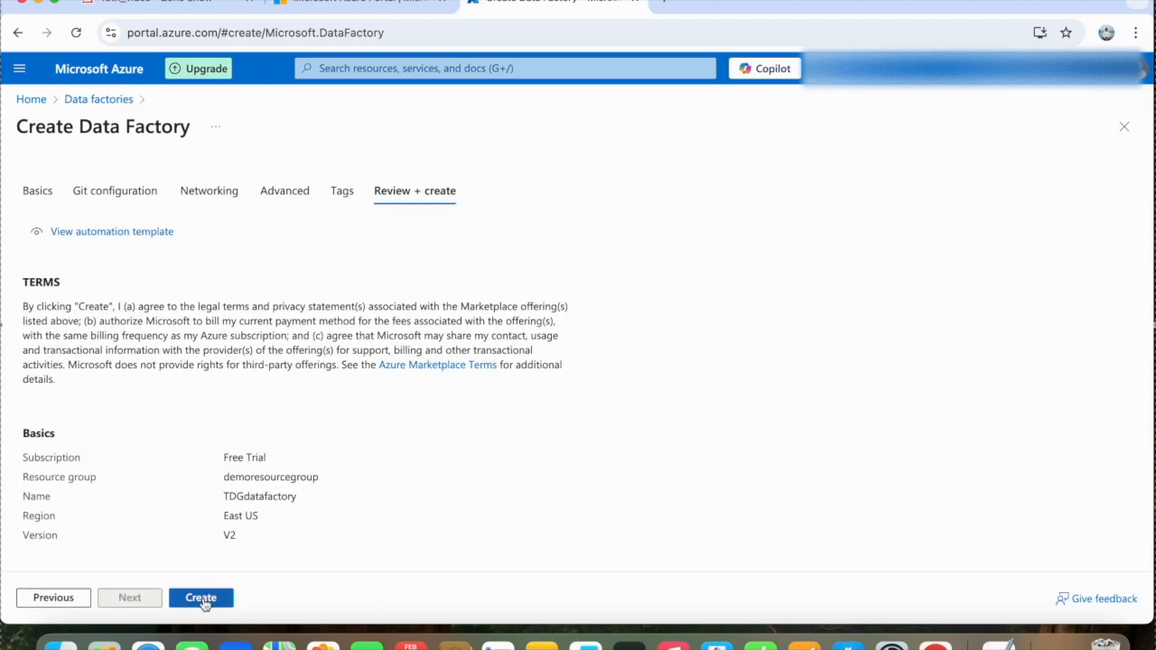
click(202, 600)
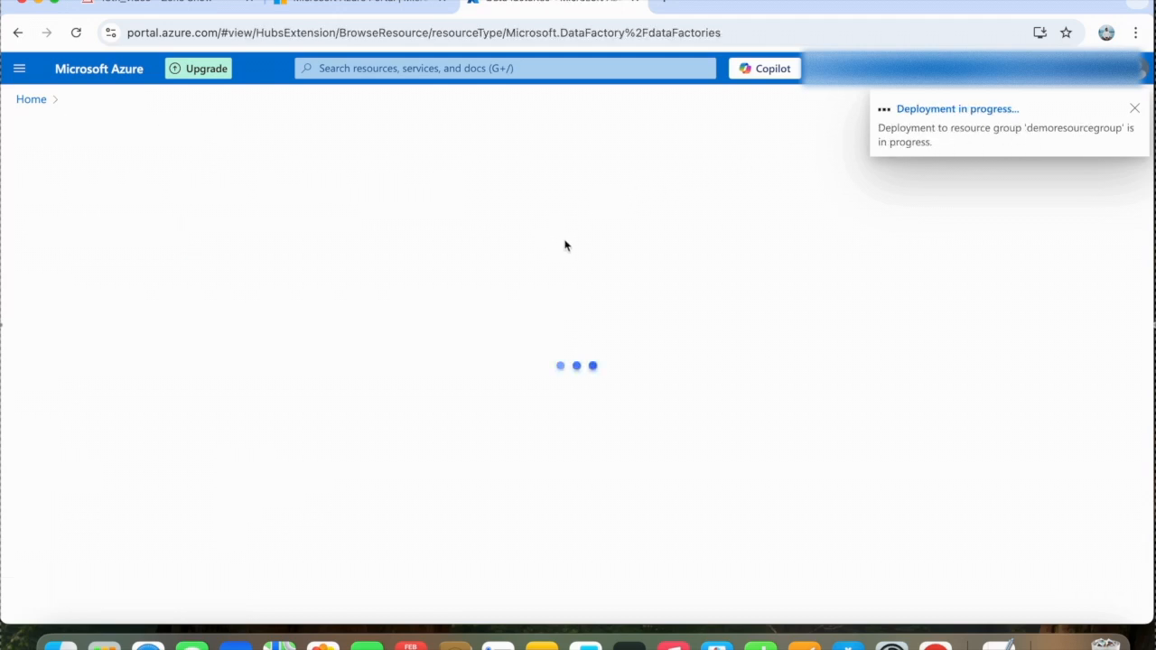
click(1135, 108)
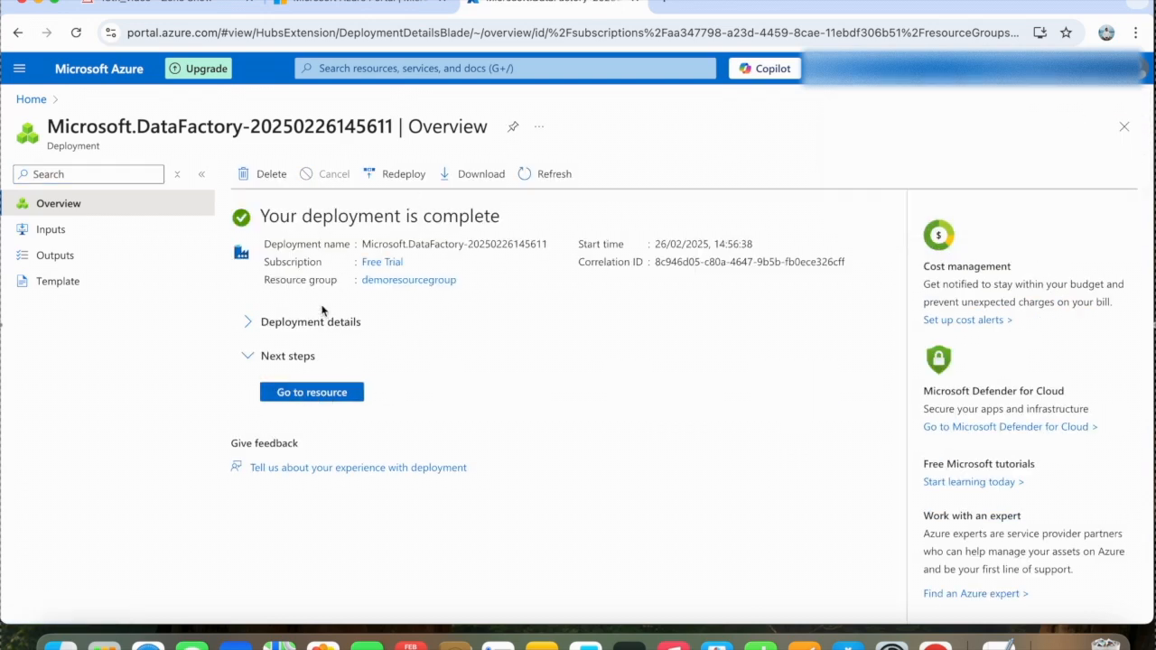
- Open TDGdatafactory from the list of data factories and launch Azure Data Factory Studio
click(43, 102)
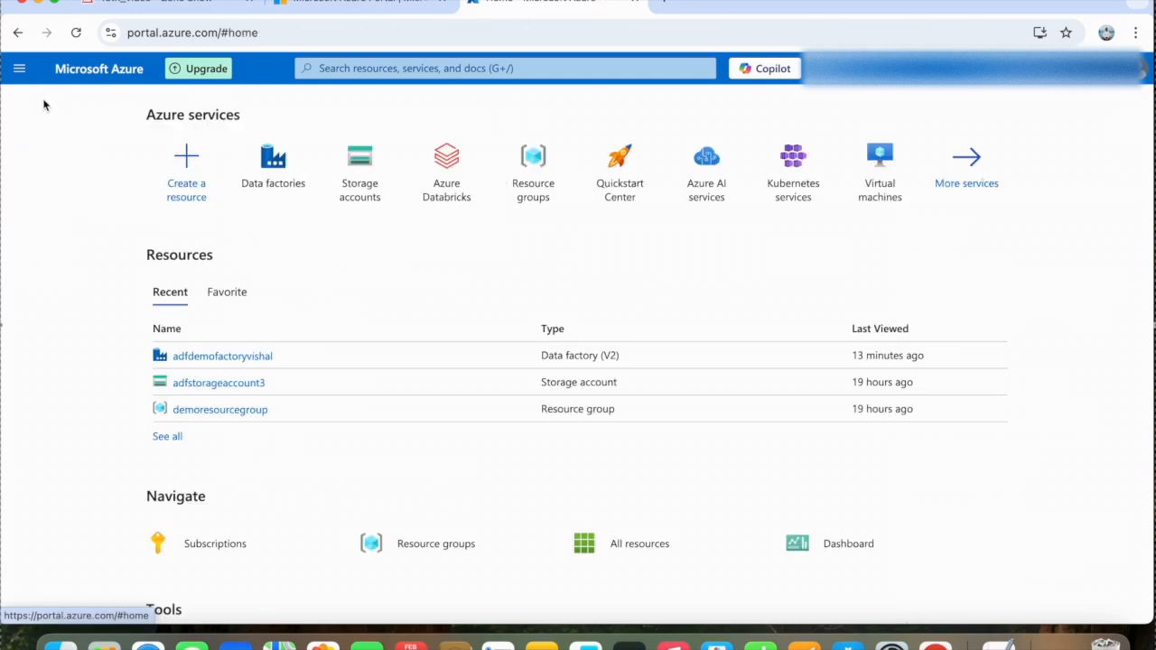
click(271, 163)
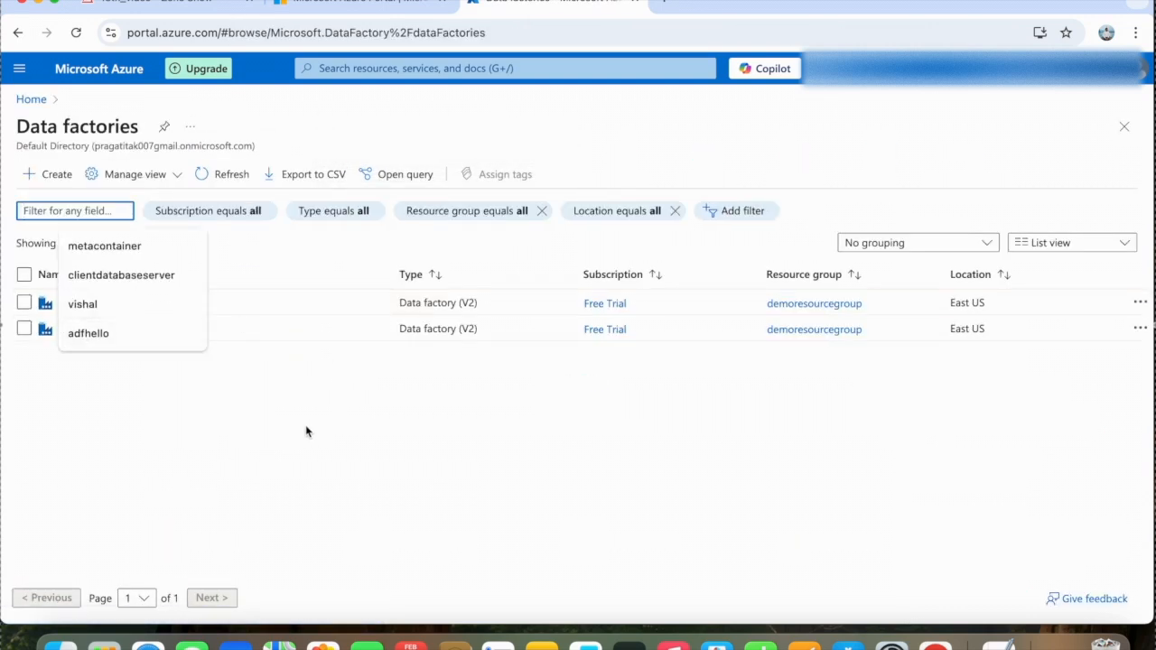
click(283, 411)
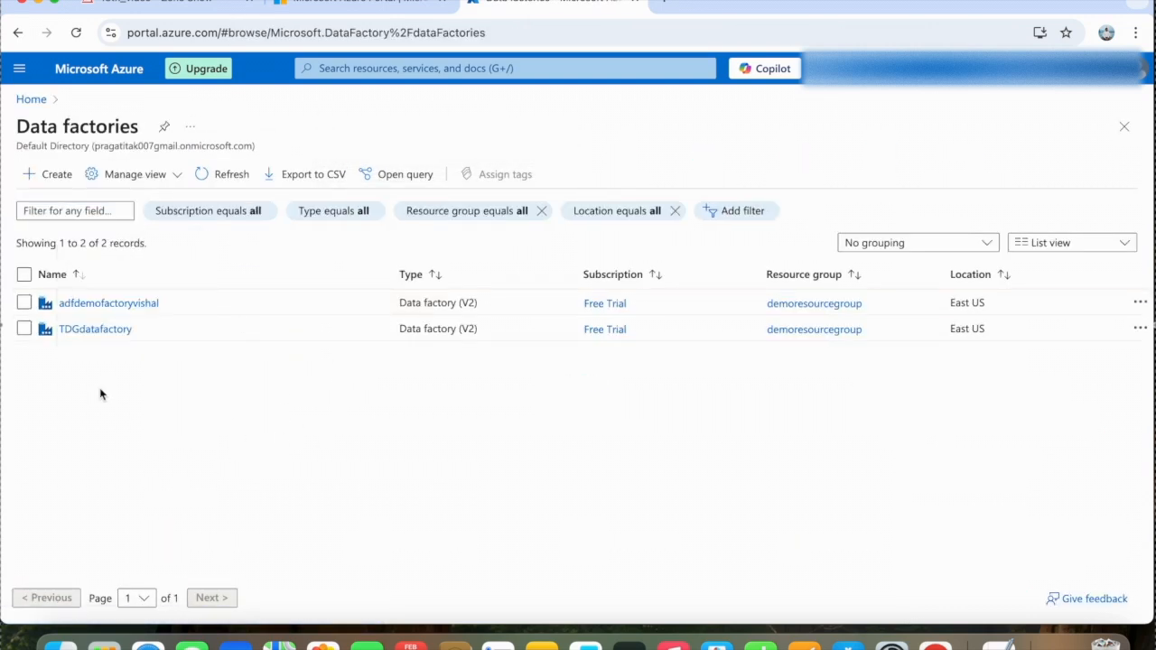
click(105, 333)
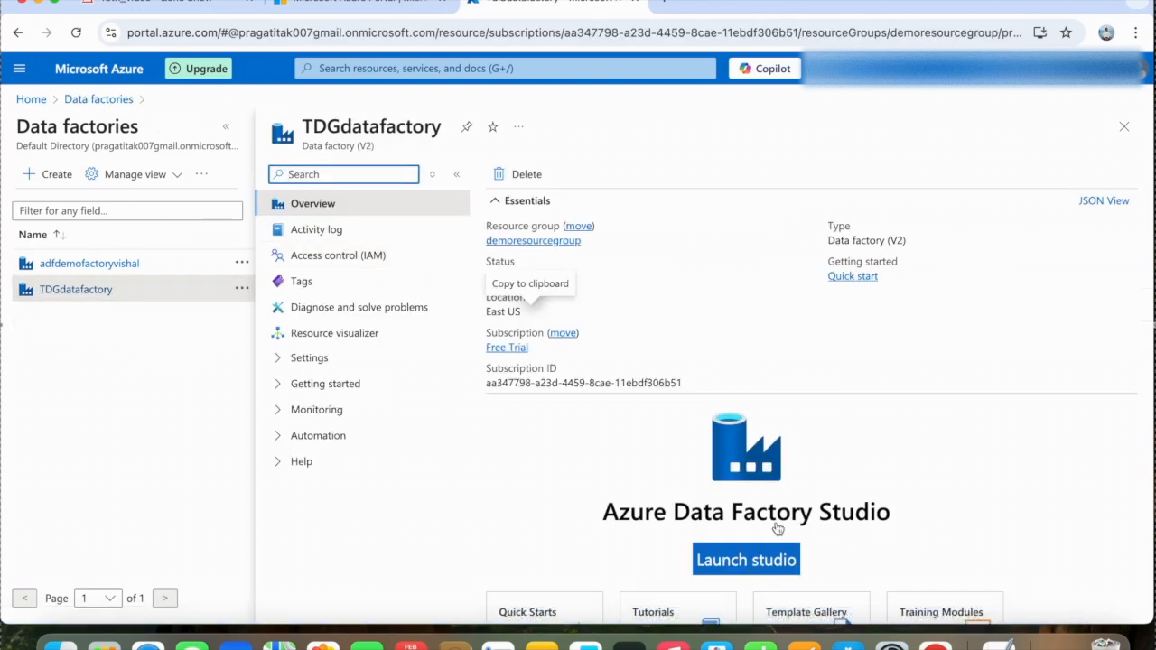
scroll(788, 457, down, 3)
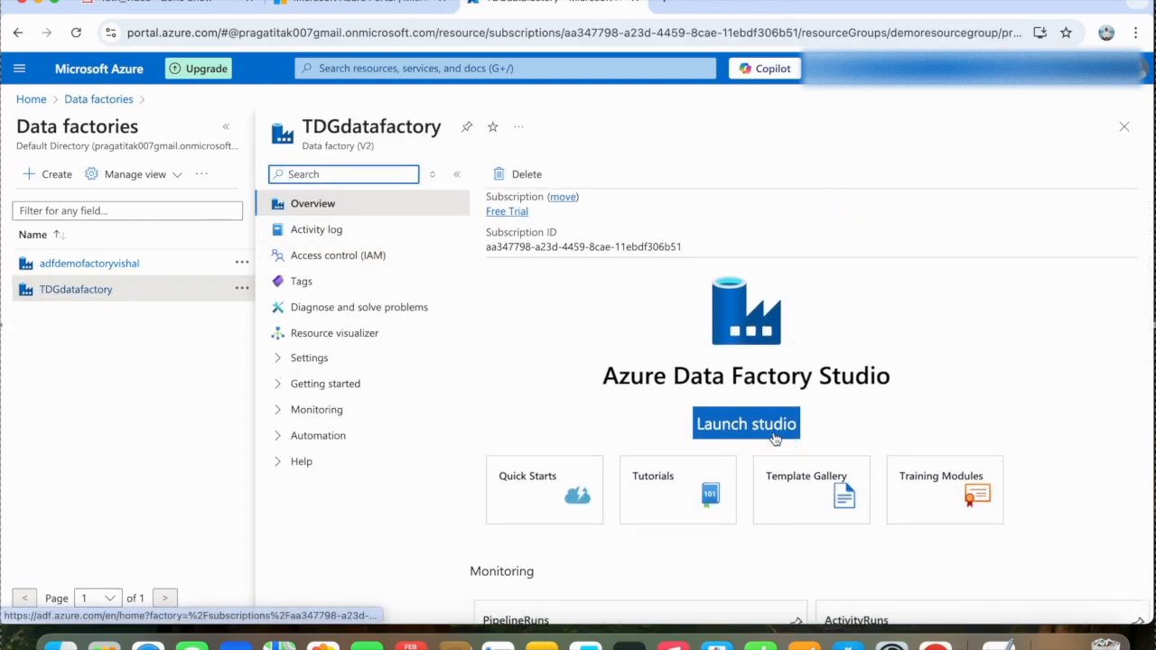
click(774, 438)
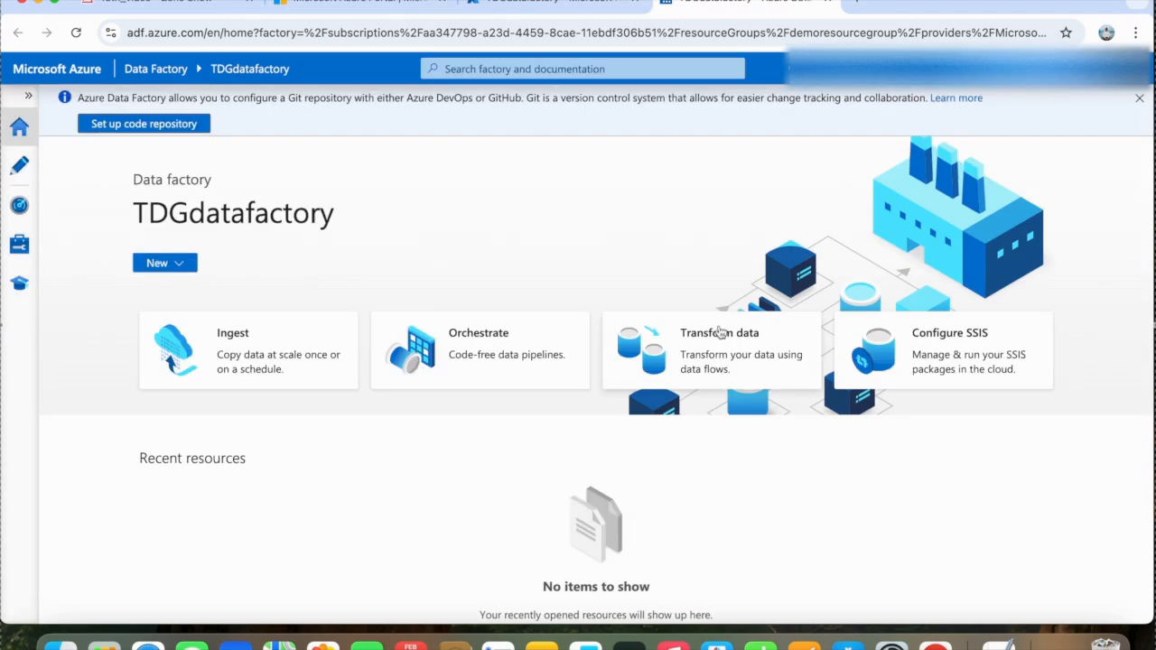
- Create a new pipeline in the authoring area and add a Copy data activity to its canvas
click(18, 172)
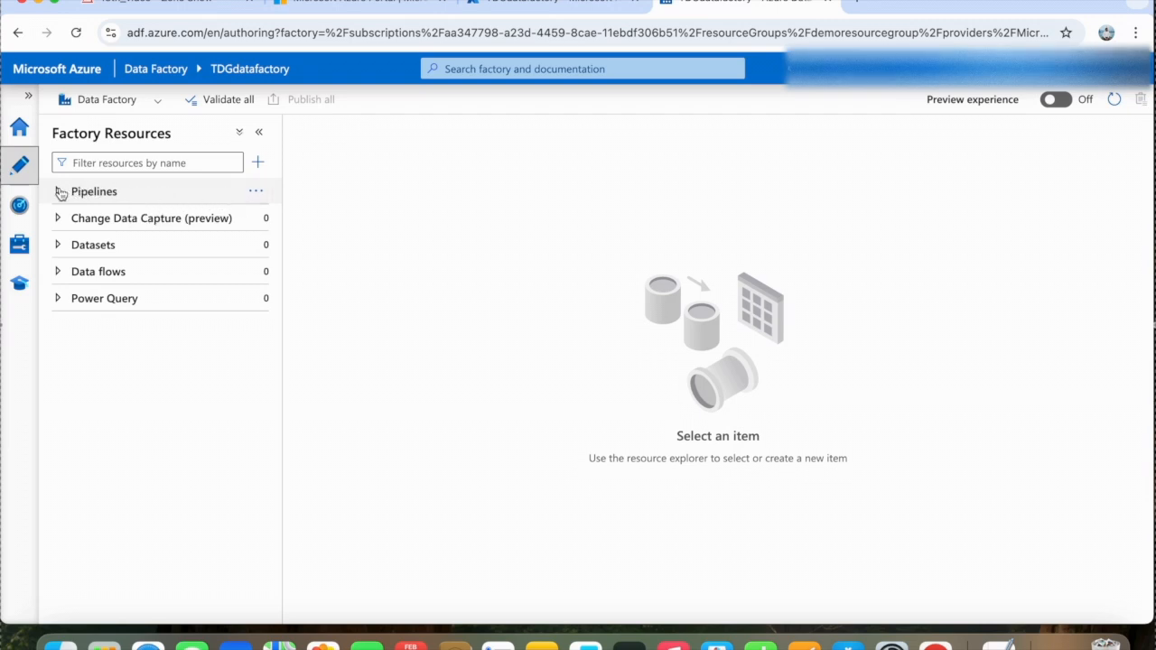
click(254, 192)
click(319, 221)
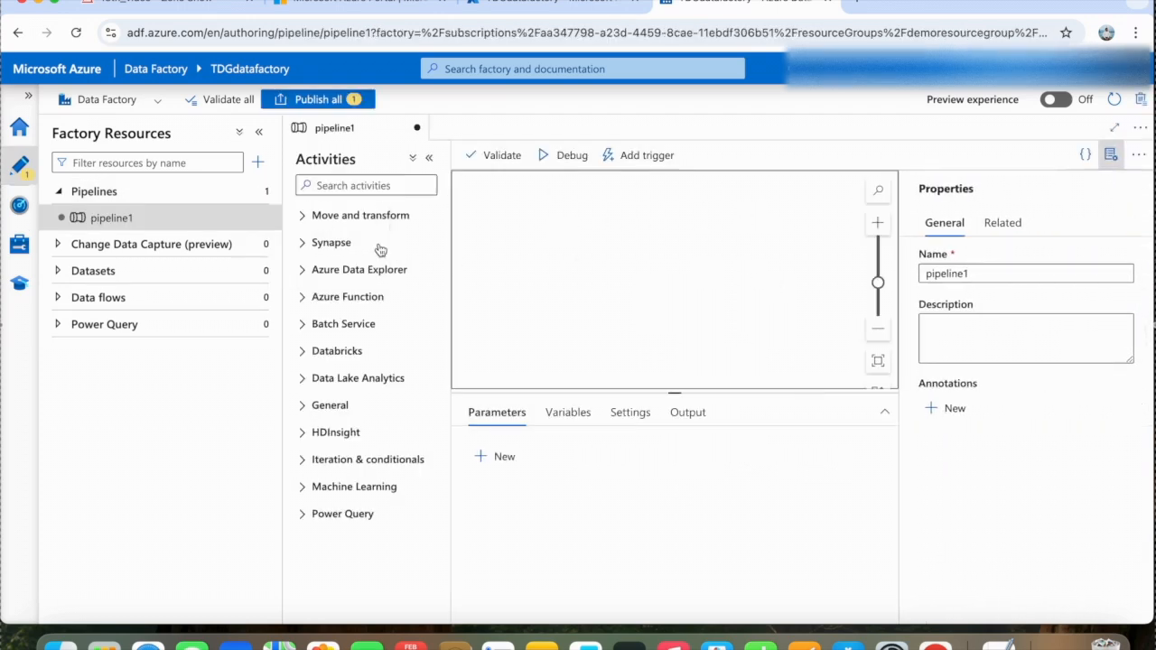
click(304, 217)
drag(345, 246, 599, 256)
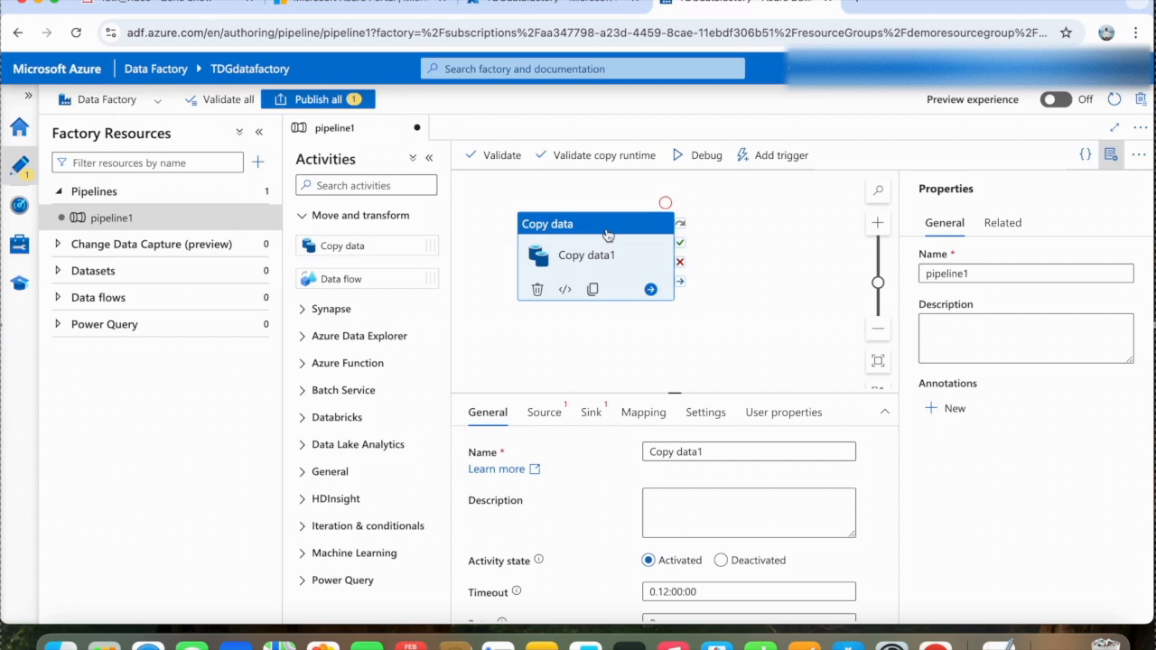
drag(607, 235, 630, 233)
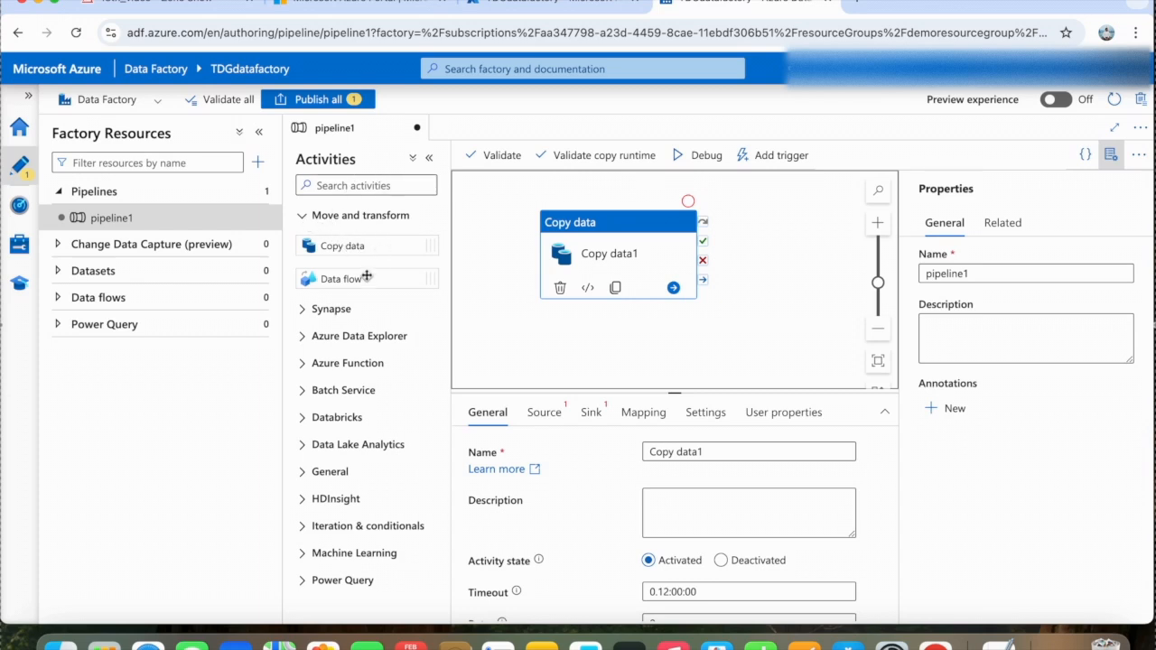
- Add an Azure Function activity beside the Copy data activity and connect Copy data to it
click(305, 311)
scroll(307, 335, down, 2)
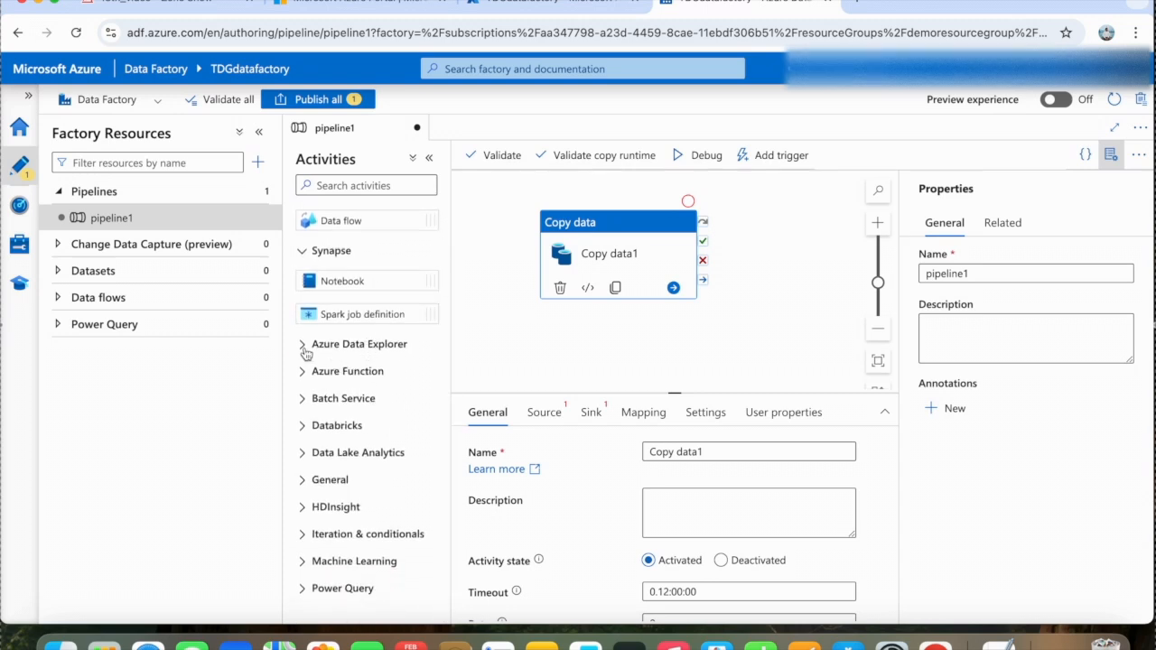
click(304, 348)
click(304, 406)
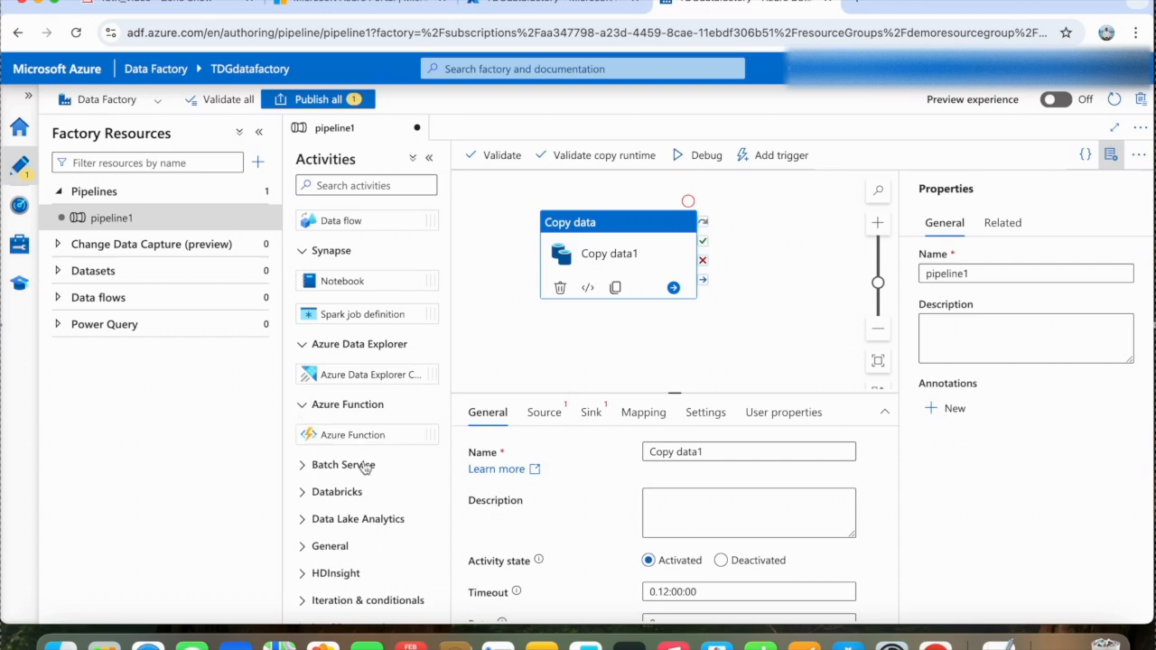
scroll(365, 461, down, 1)
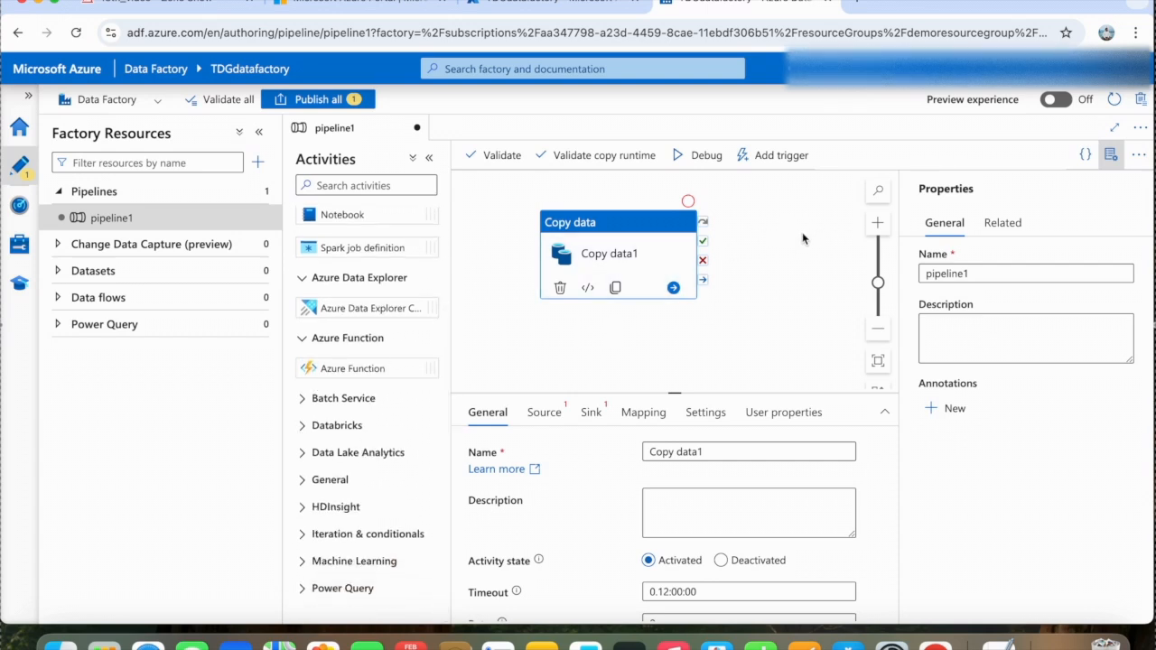
drag(354, 372, 807, 269)
drag(621, 235, 580, 234)
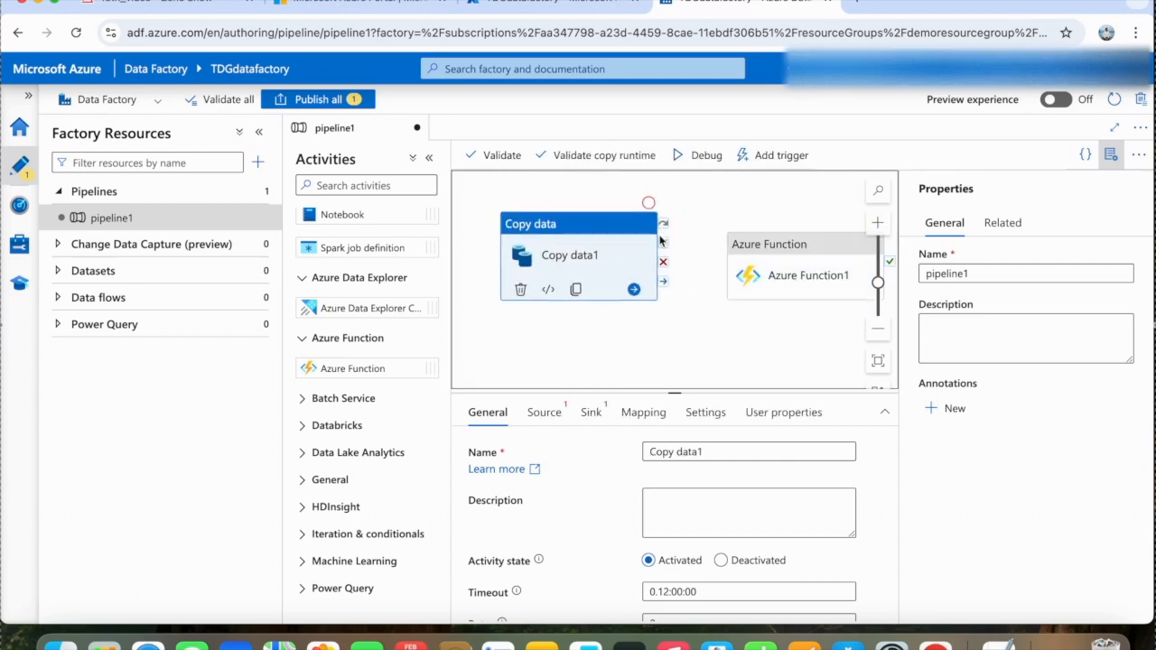
drag(661, 241, 730, 276)
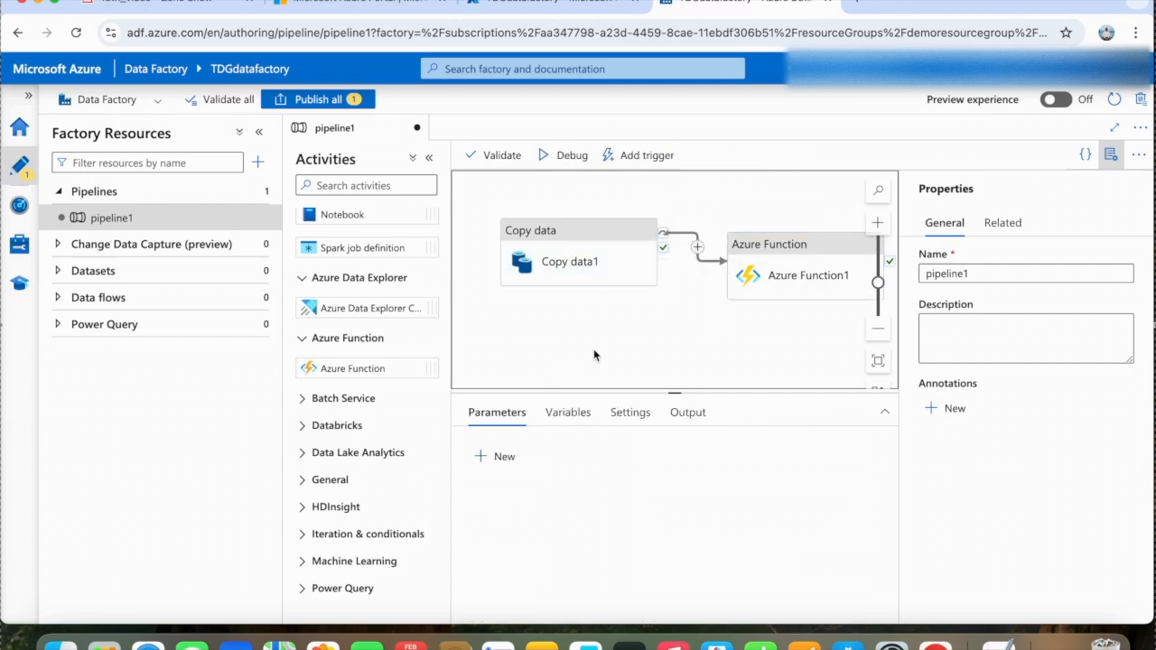
- Inspect the two connected activities and the activities available under Iteration & conditionals
click(607, 234)
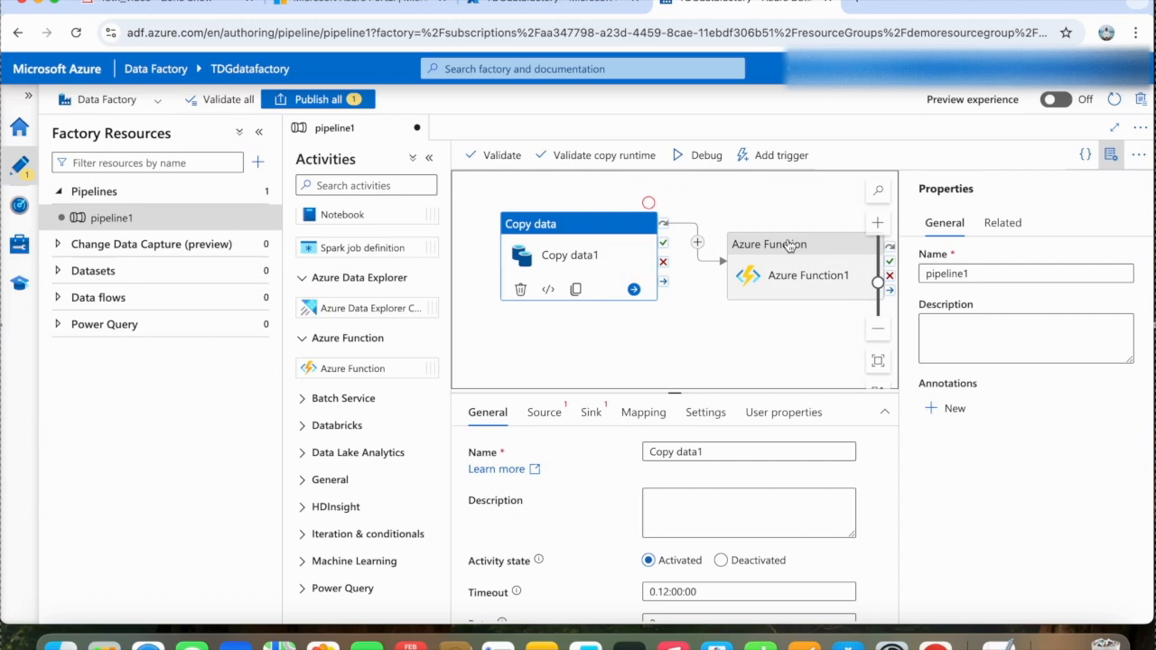
click(790, 248)
click(559, 305)
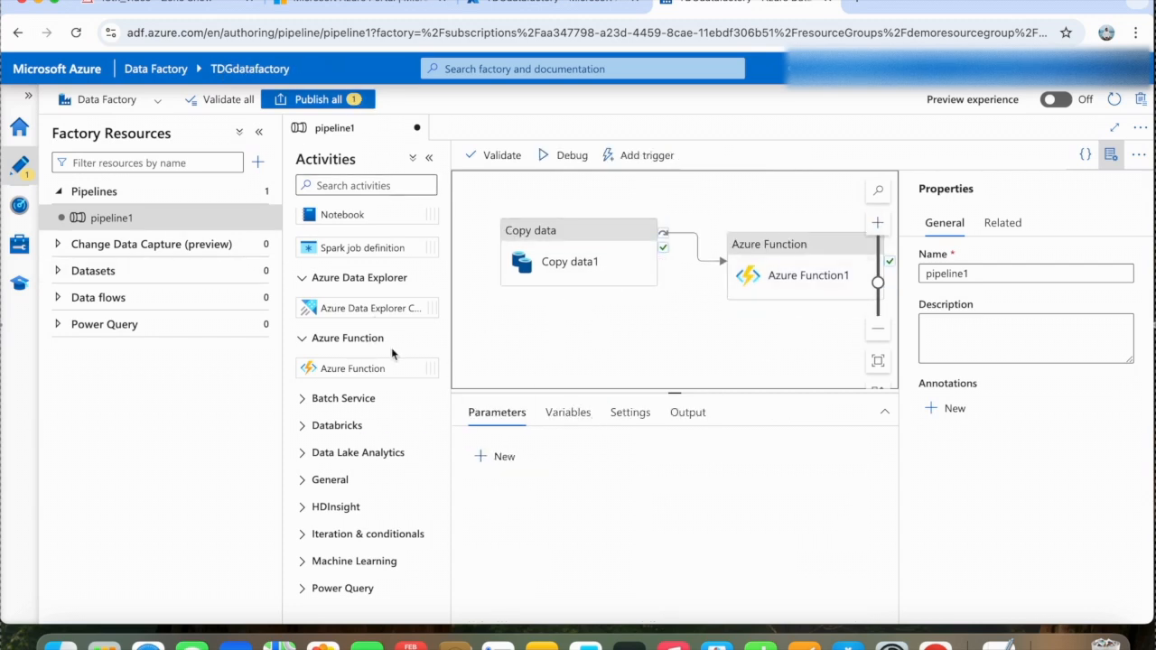
click(305, 536)
scroll(403, 435, down, 2)
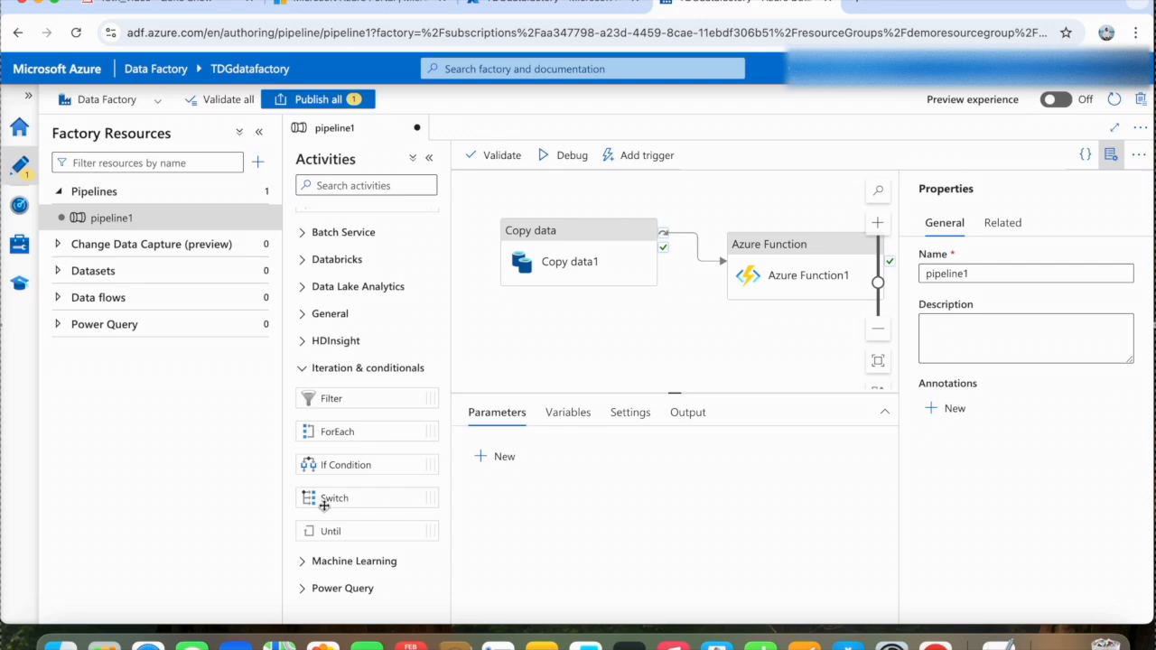
scroll(357, 348, up, 1)
scroll(357, 349, up, 3)
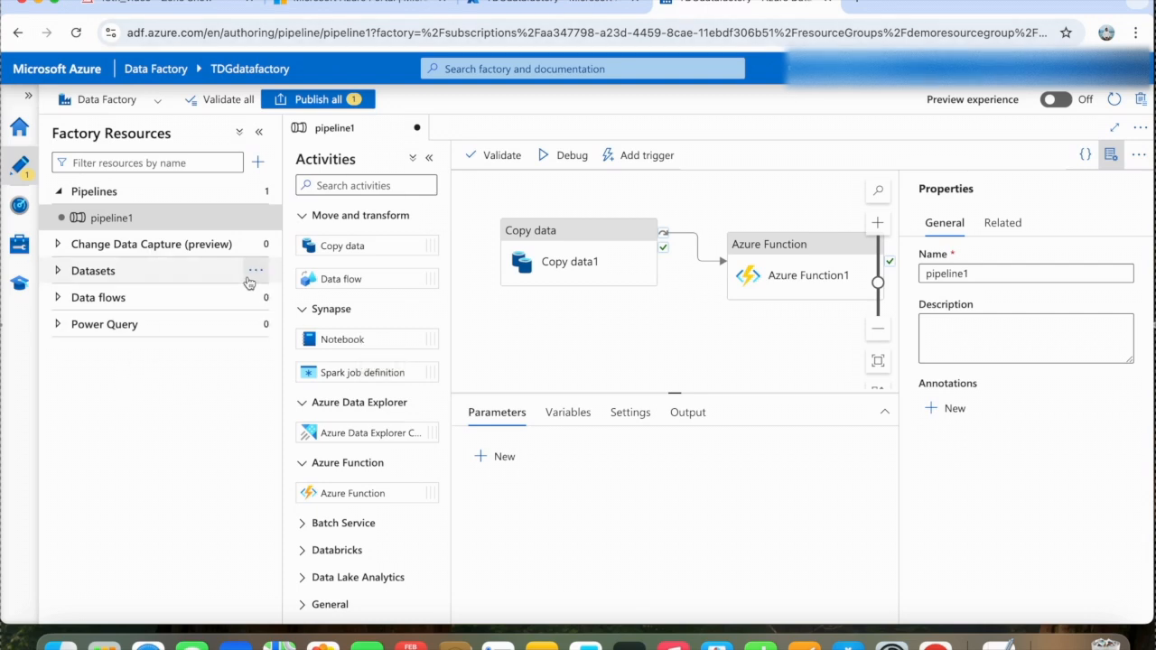
- Browse the data store types offered for a new linked service, including Azure Blob Storage, without creating one
click(18, 247)
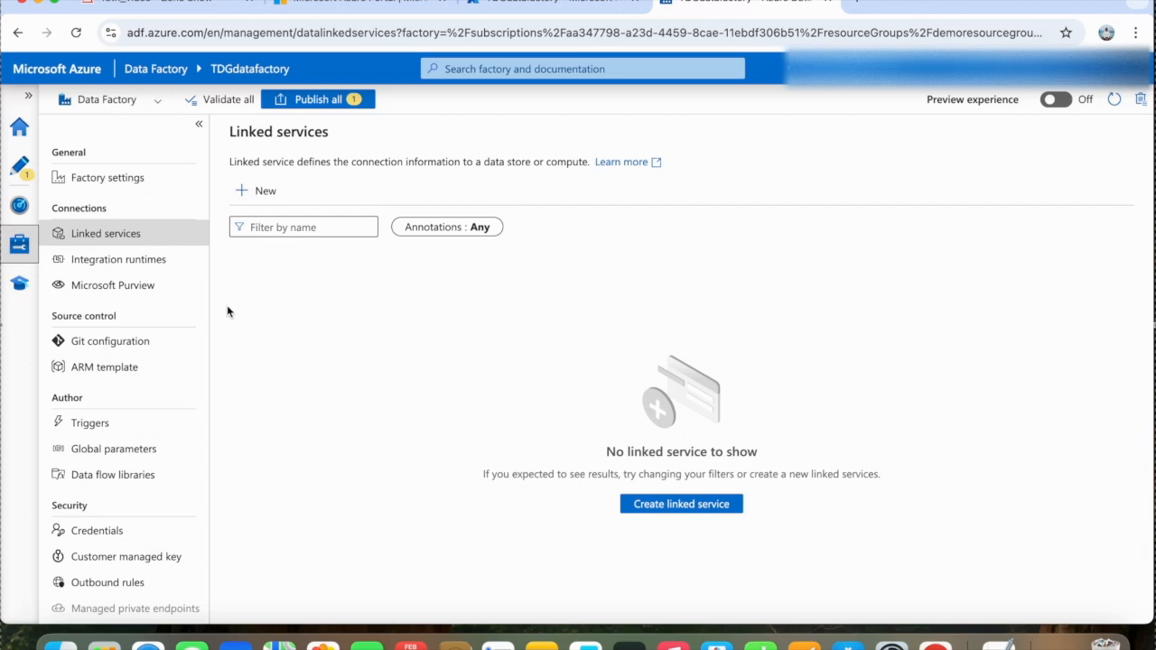
click(259, 191)
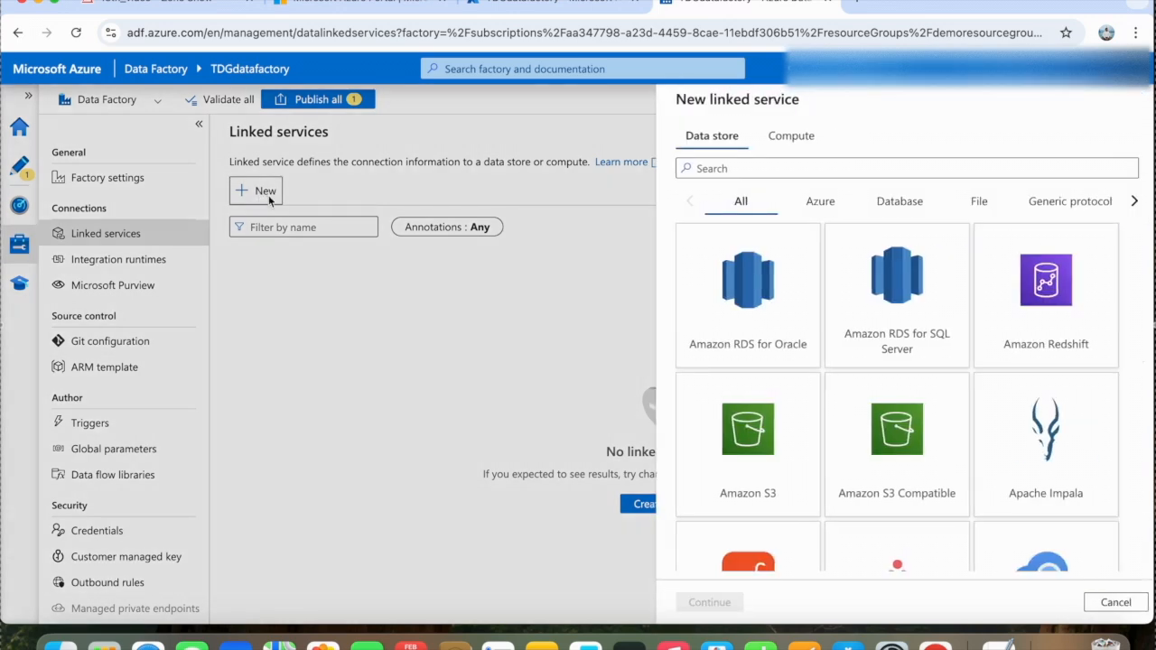
scroll(963, 434, down, 3)
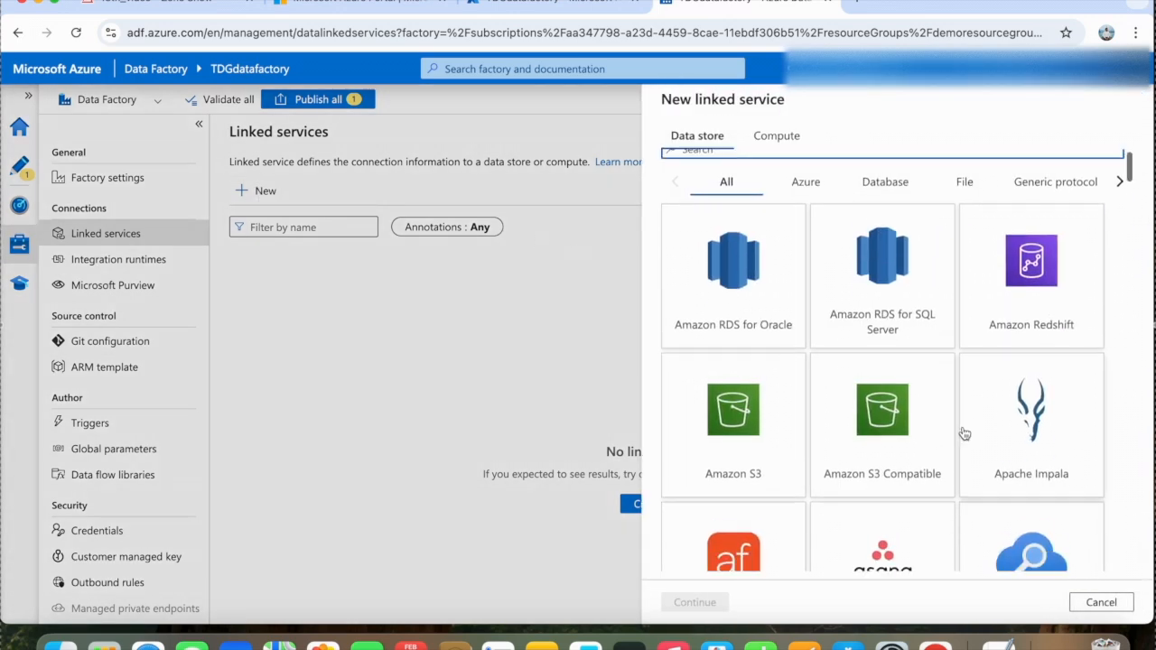
scroll(974, 397, down, 5)
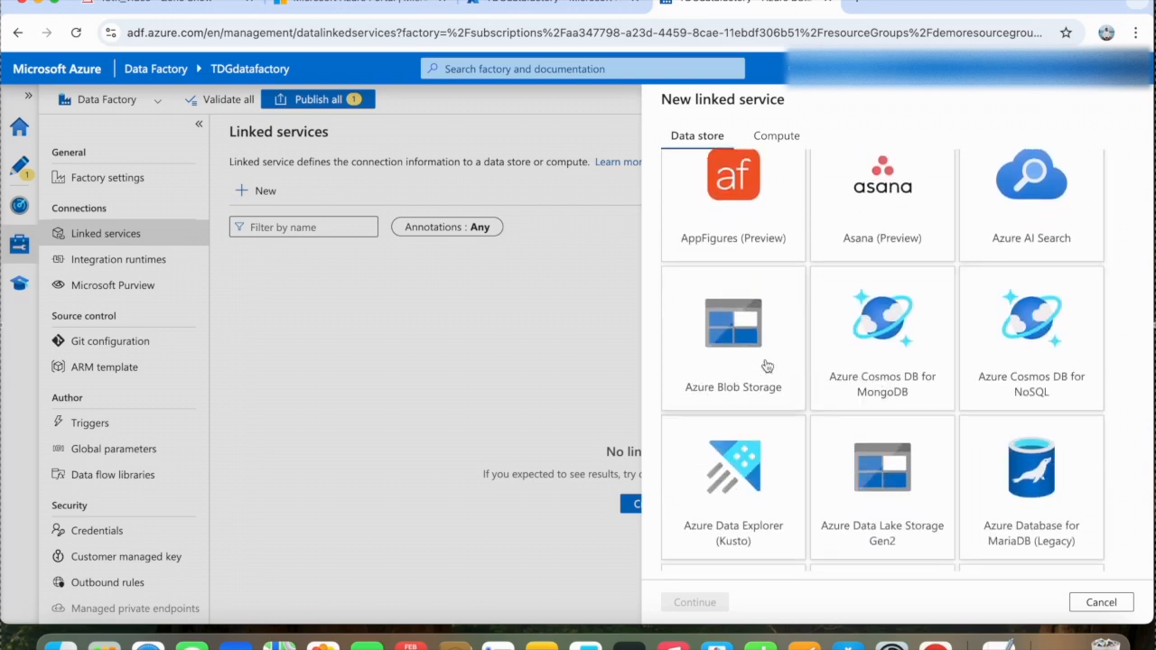
scroll(867, 354, up, 1)
scroll(867, 355, up, 2)
scroll(867, 356, down, 4)
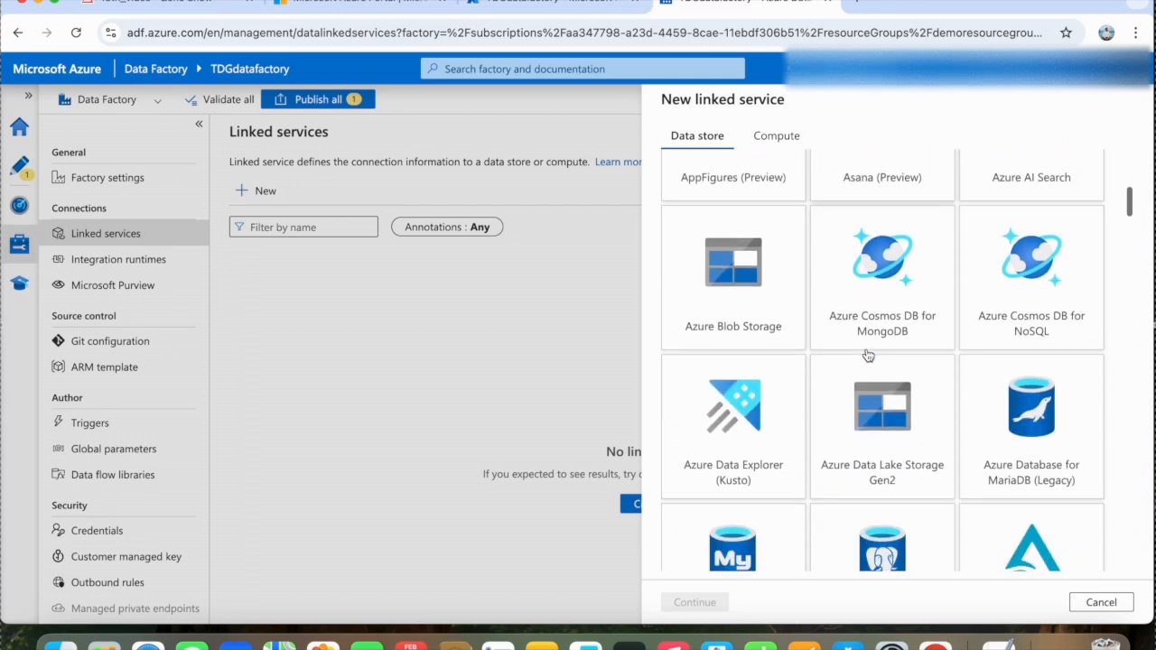
scroll(926, 389, up, 2)
scroll(926, 389, up, 1)
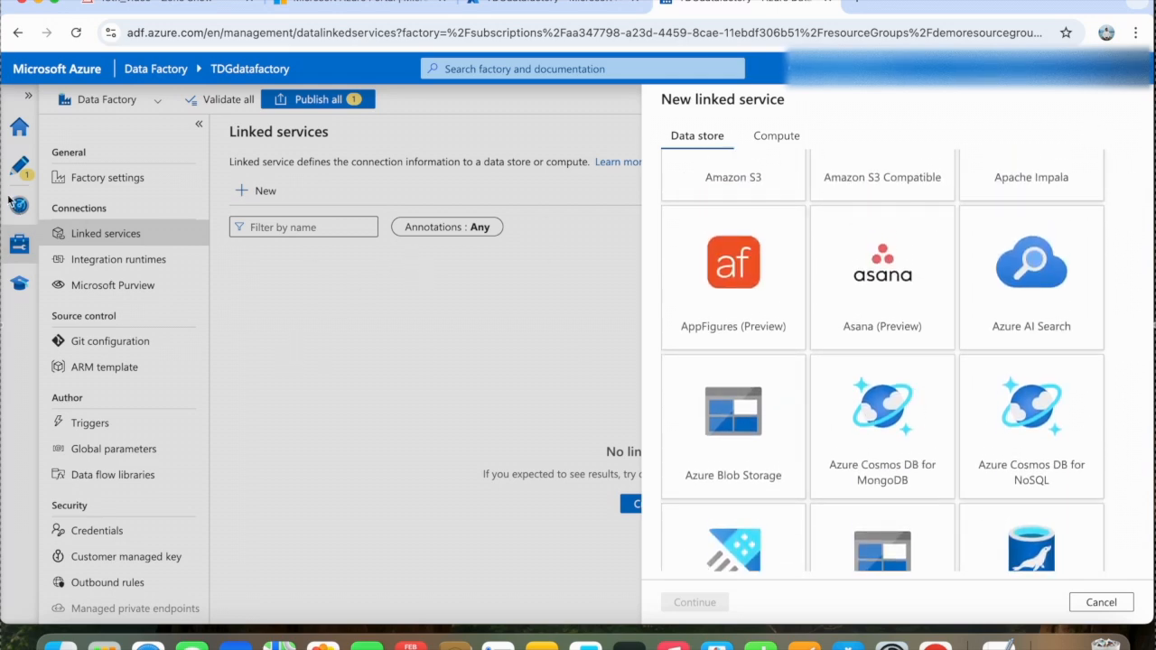
click(1106, 611)
- Browse the data stores offered for a new dataset in the authoring area, without creating a dataset
click(19, 163)
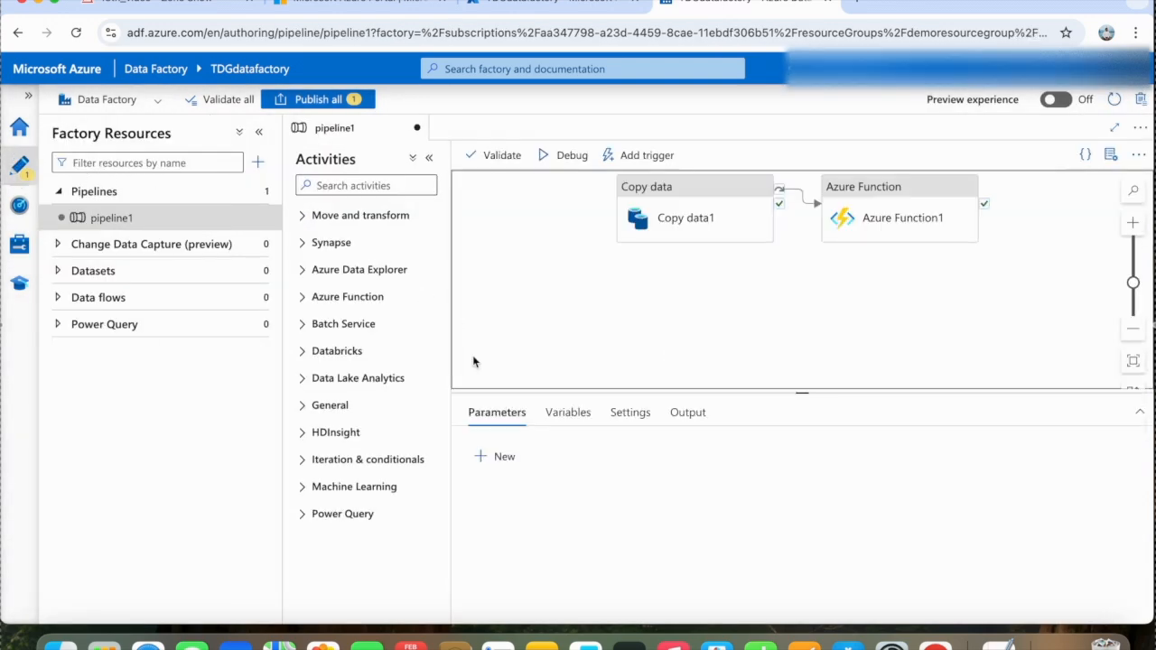
click(256, 273)
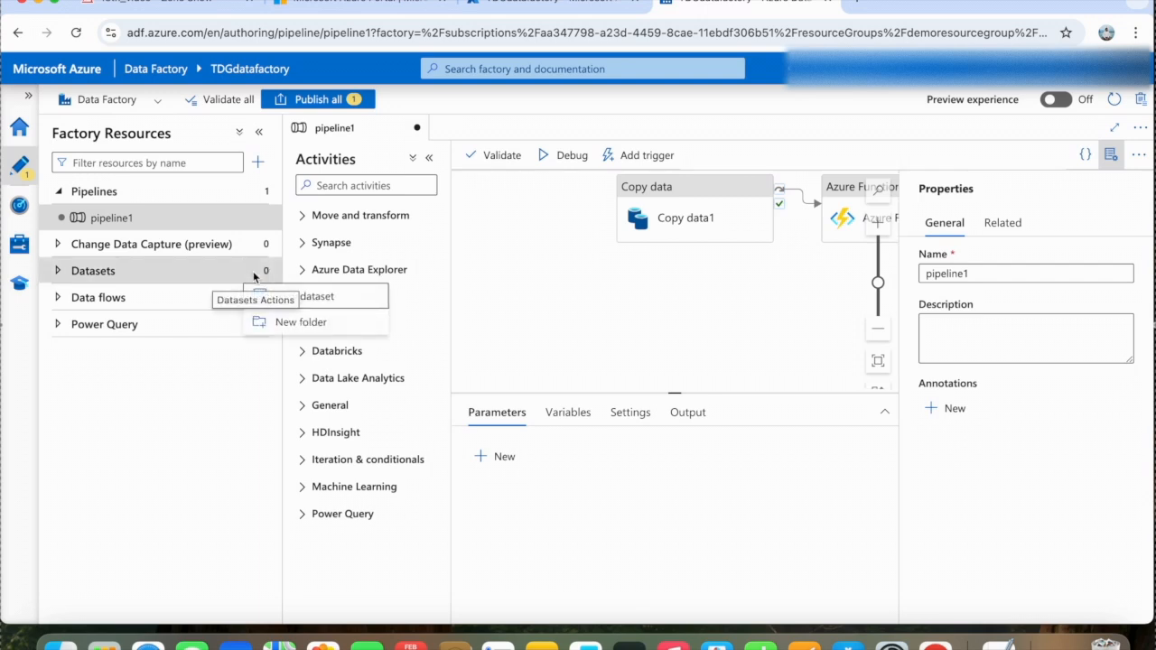
click(60, 273)
click(60, 271)
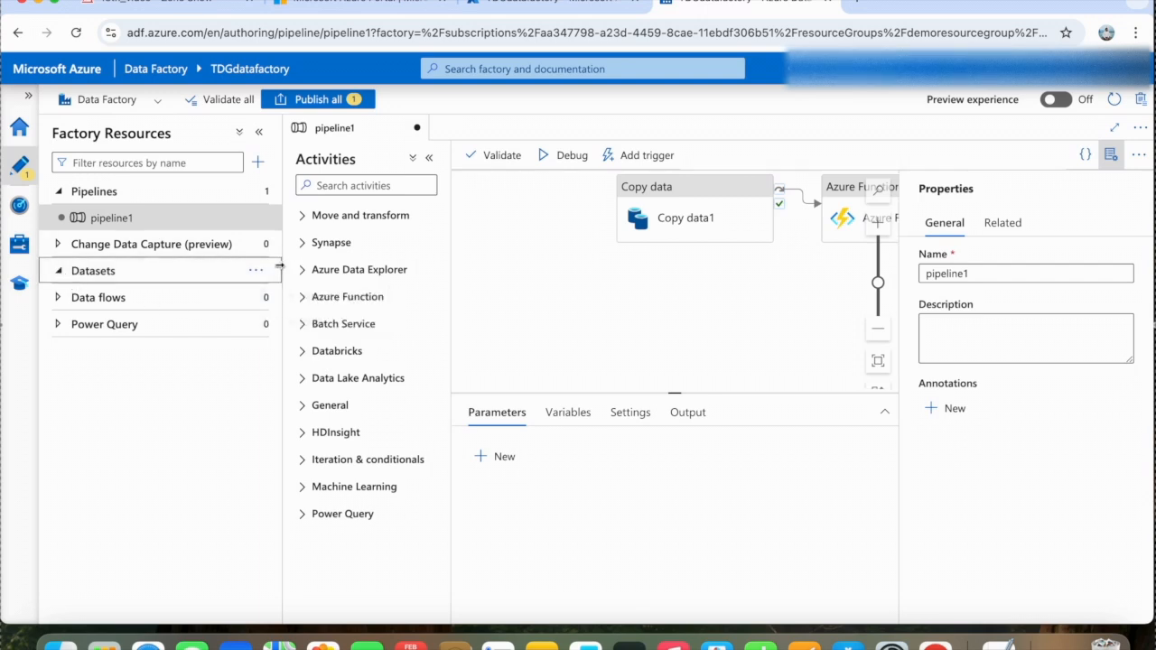
click(213, 275)
click(258, 273)
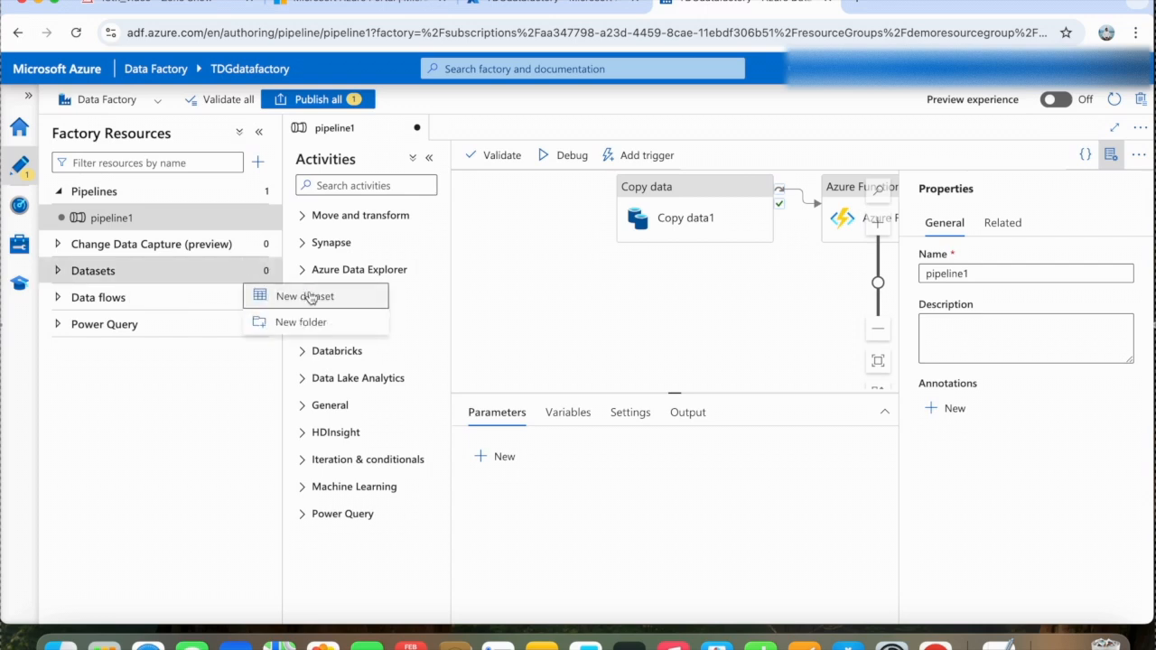
click(288, 297)
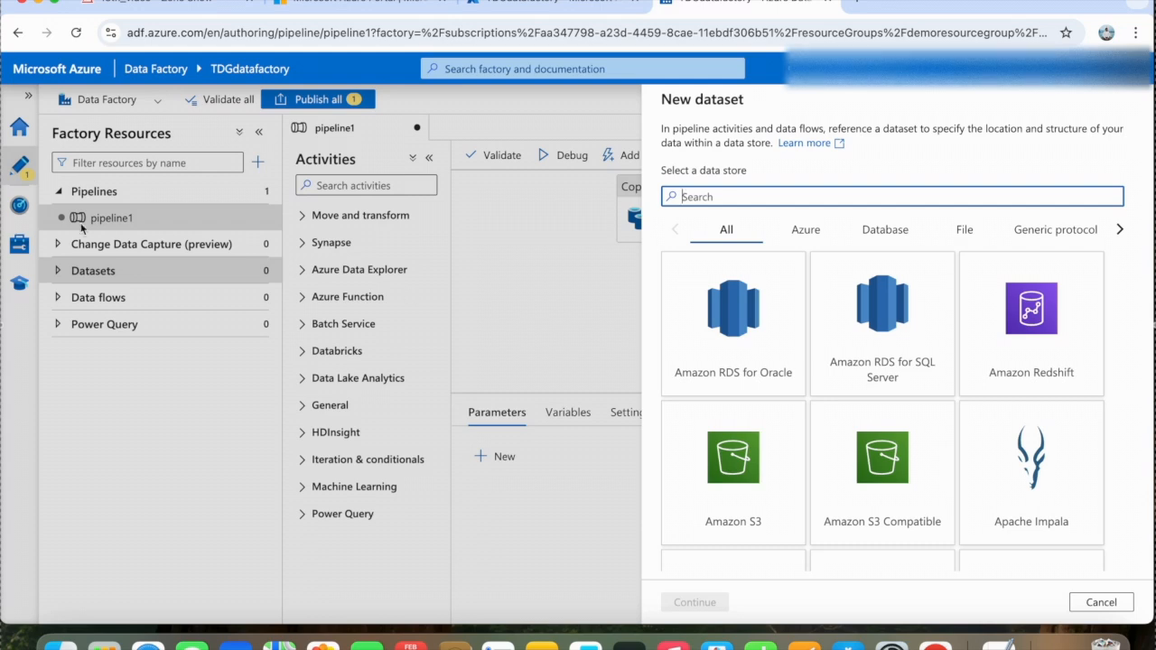
click(517, 300)
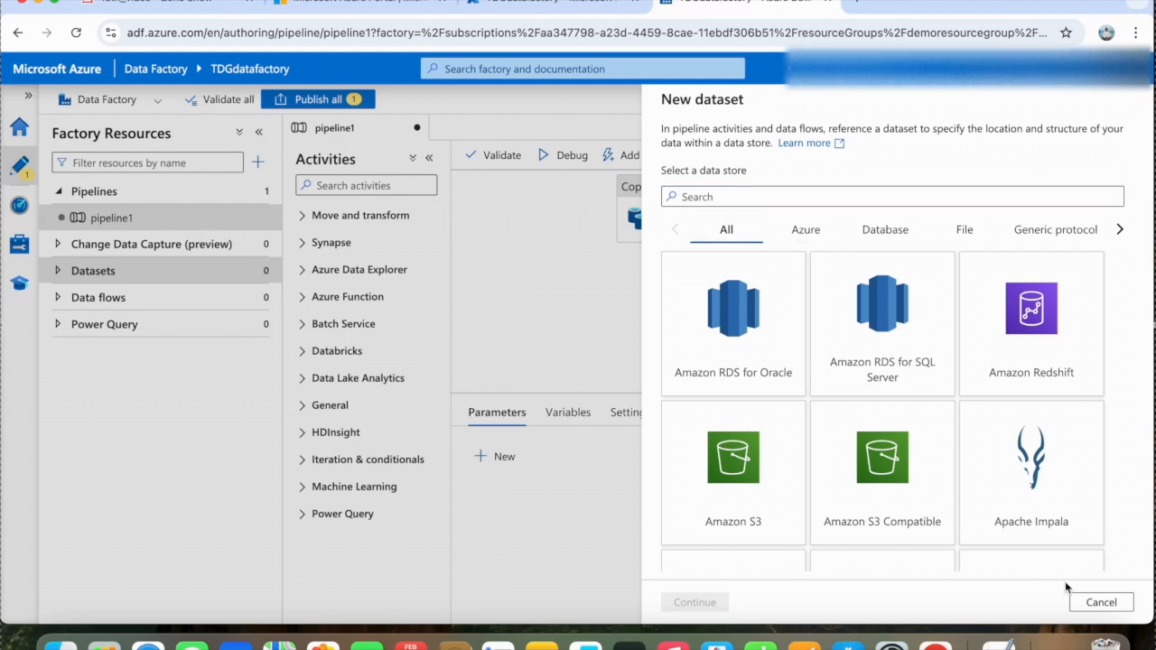
click(1097, 602)
- Move the Copy data activity slightly down and away from the Azure Function activity on the pipeline canvas
click(712, 233)
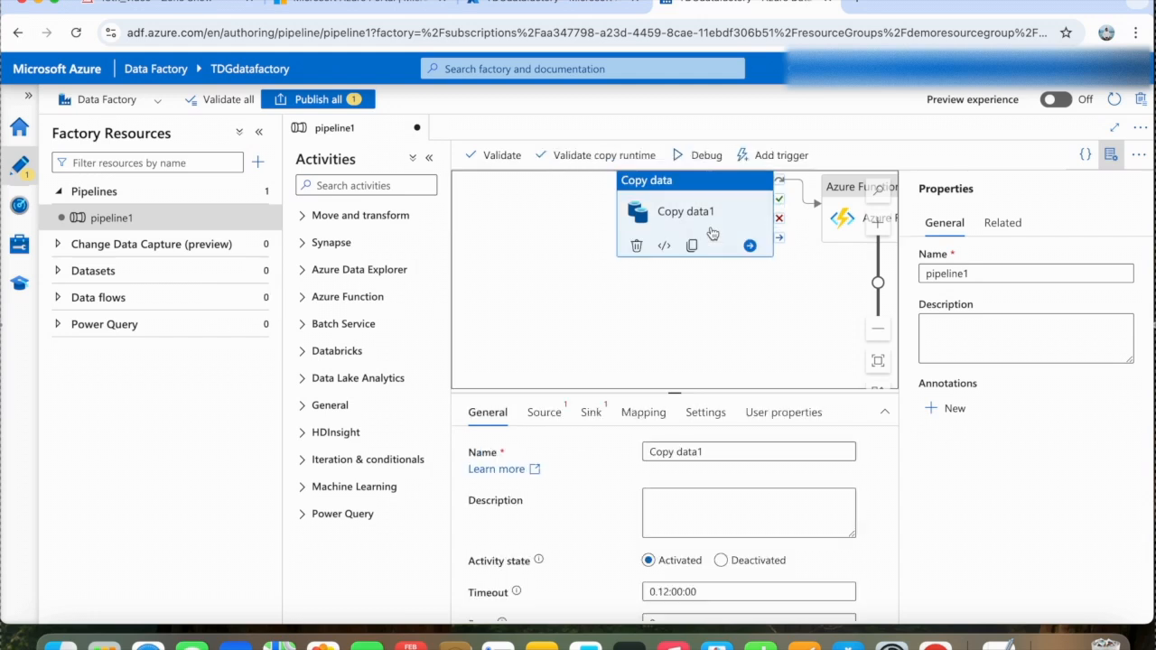
drag(720, 184, 679, 220)
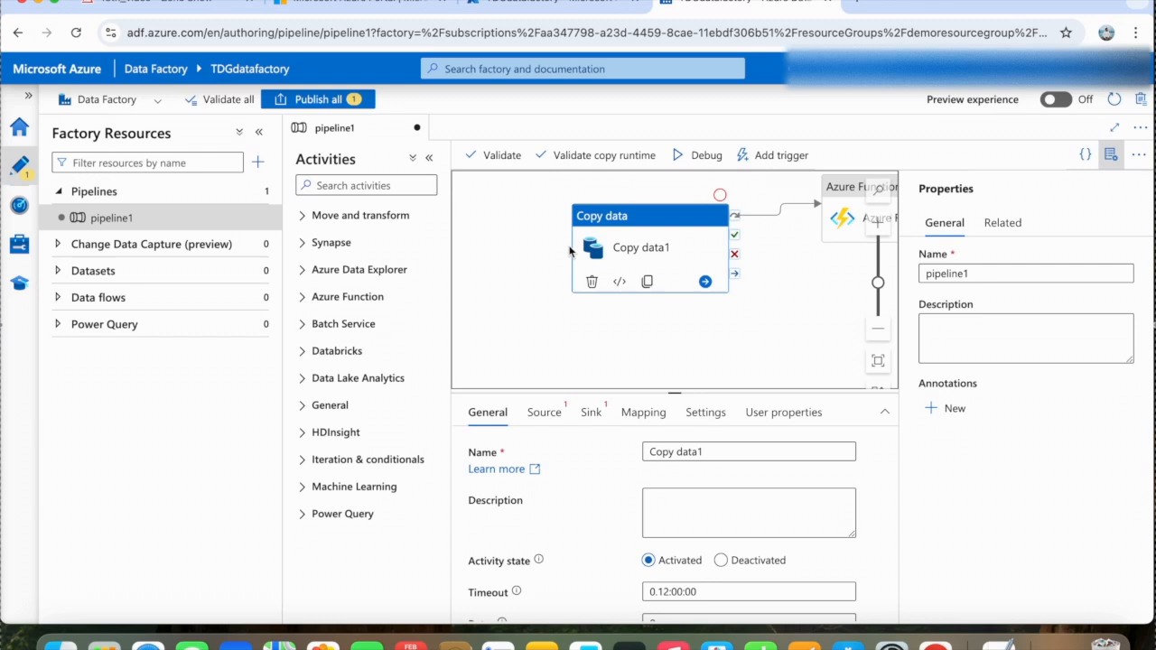
- Examine the new trigger settings for the pipeline and the available trigger types, from Schedule to Custom events, without creating a trigger
click(782, 157)
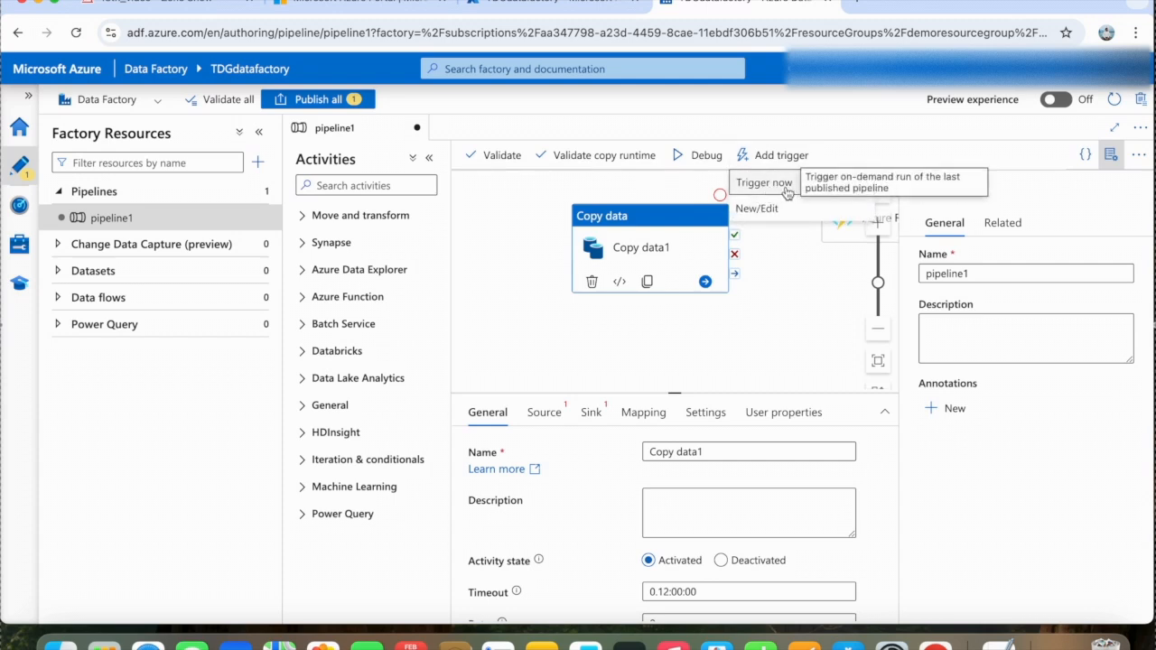
click(763, 210)
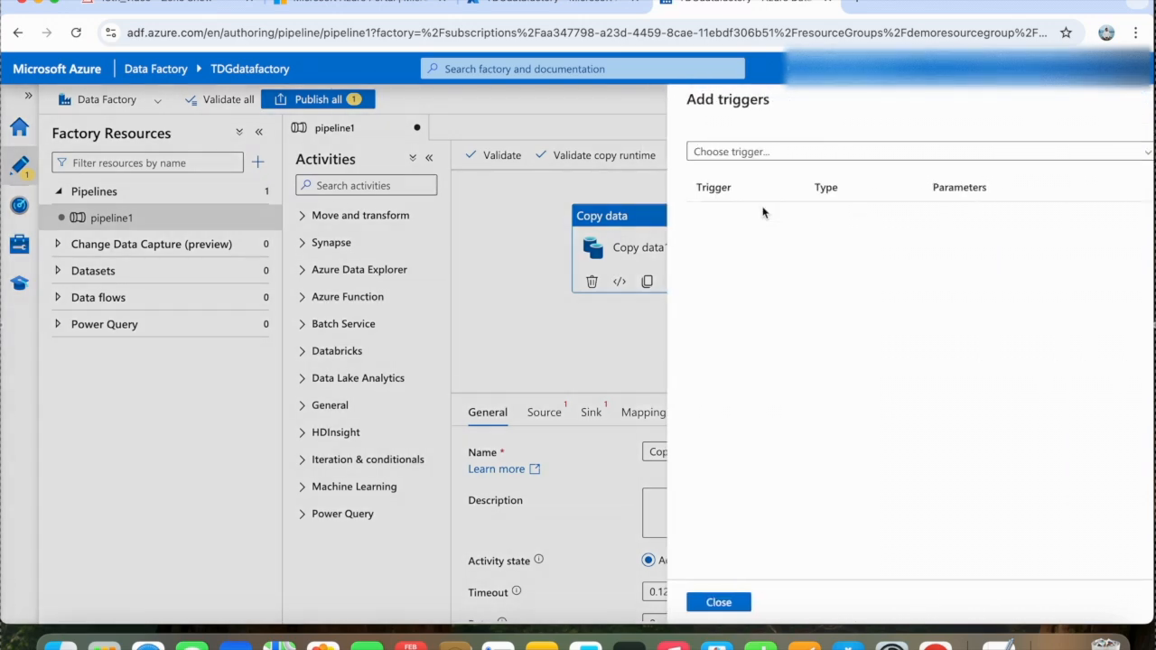
click(738, 153)
click(717, 211)
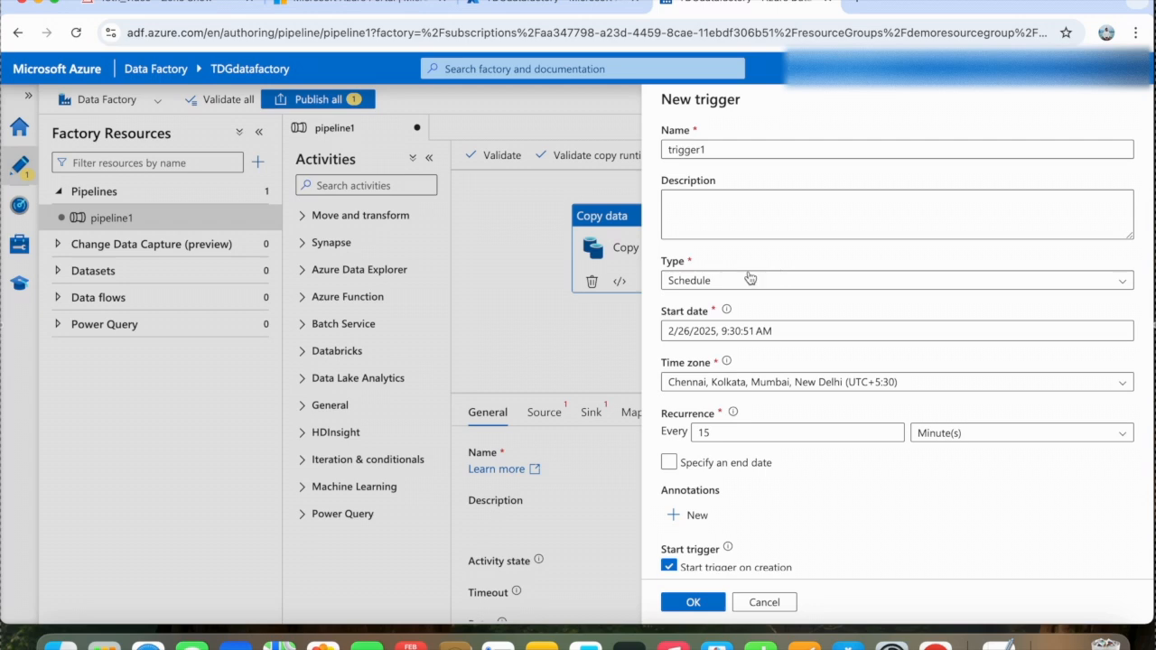
click(764, 283)
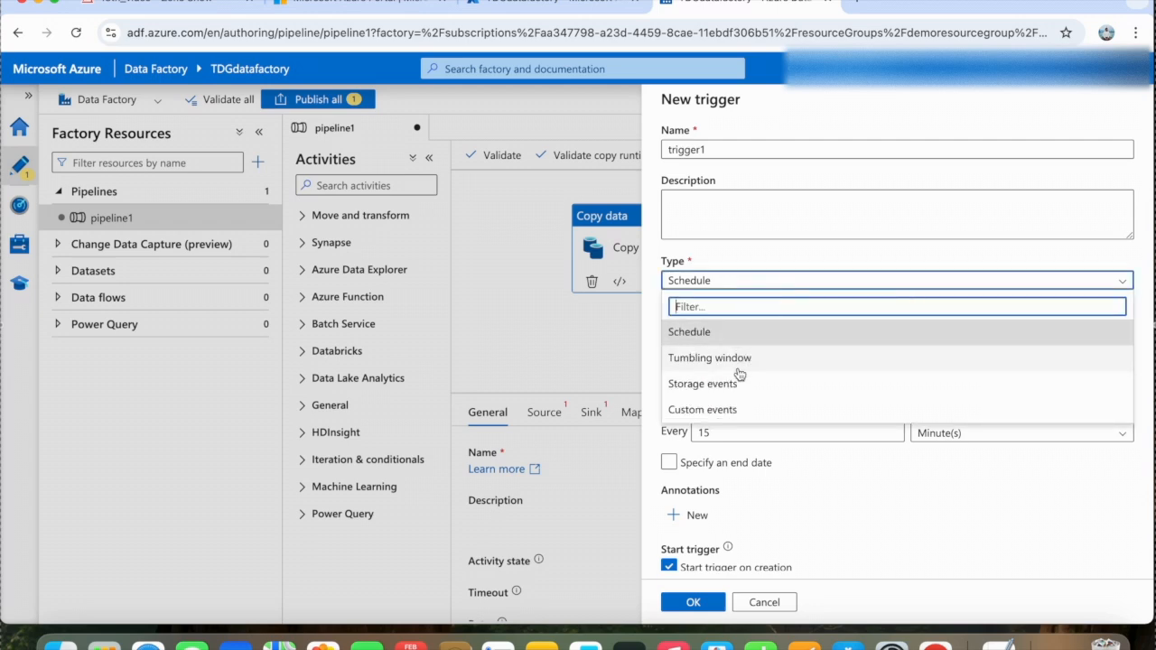
click(567, 351)
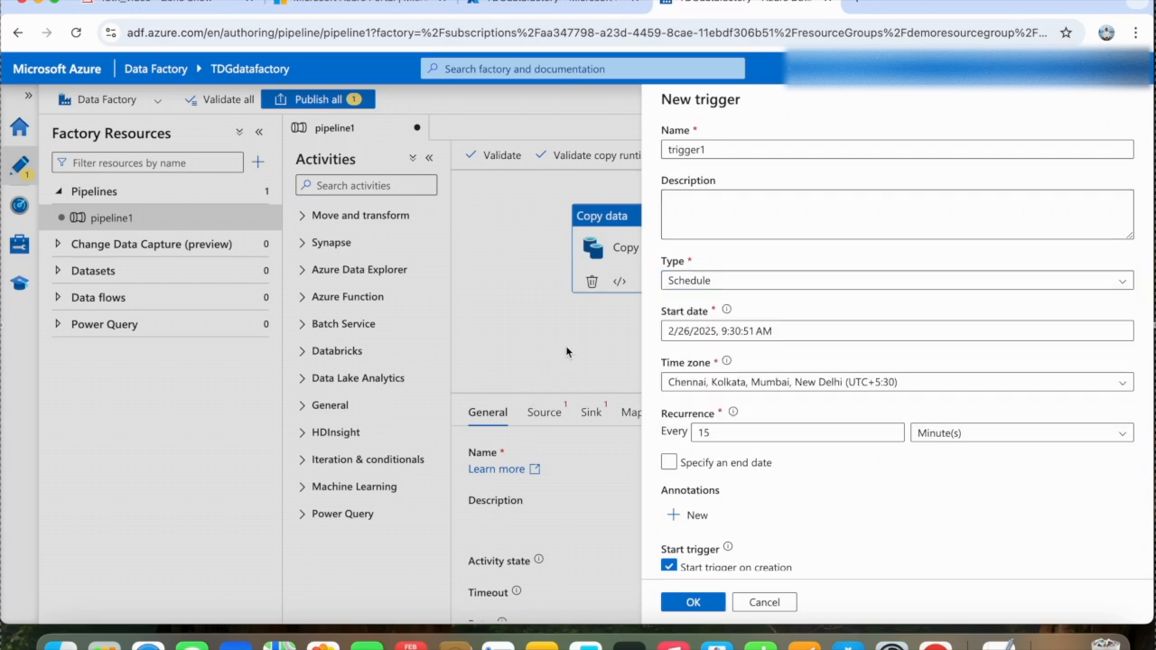
click(764, 602)
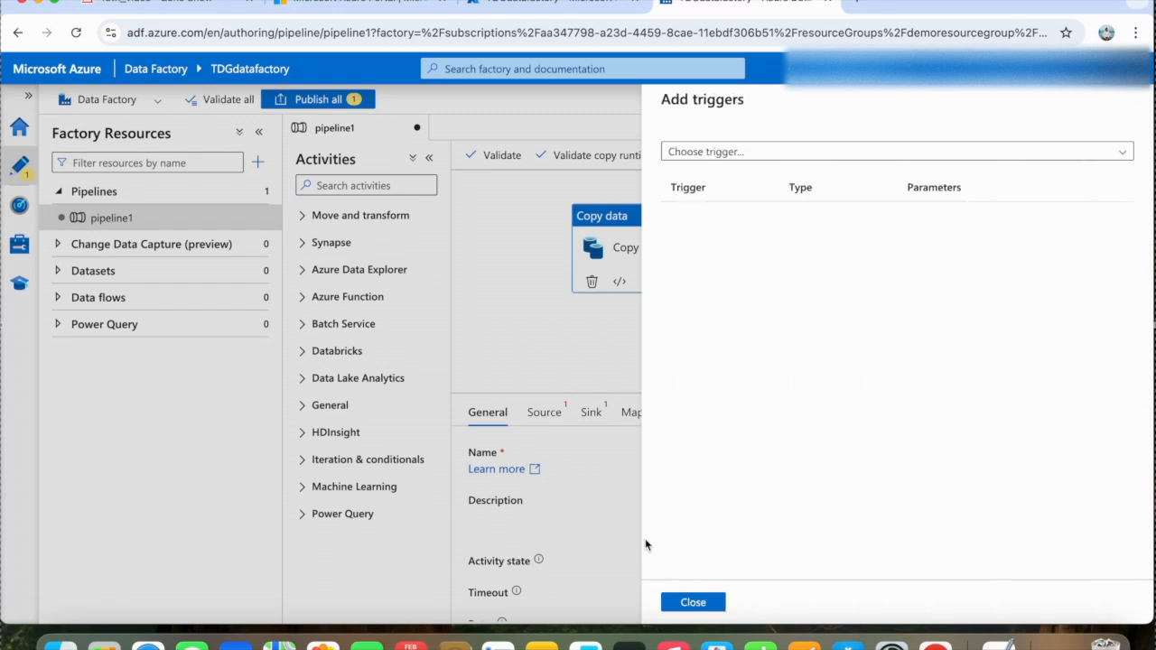
click(693, 606)
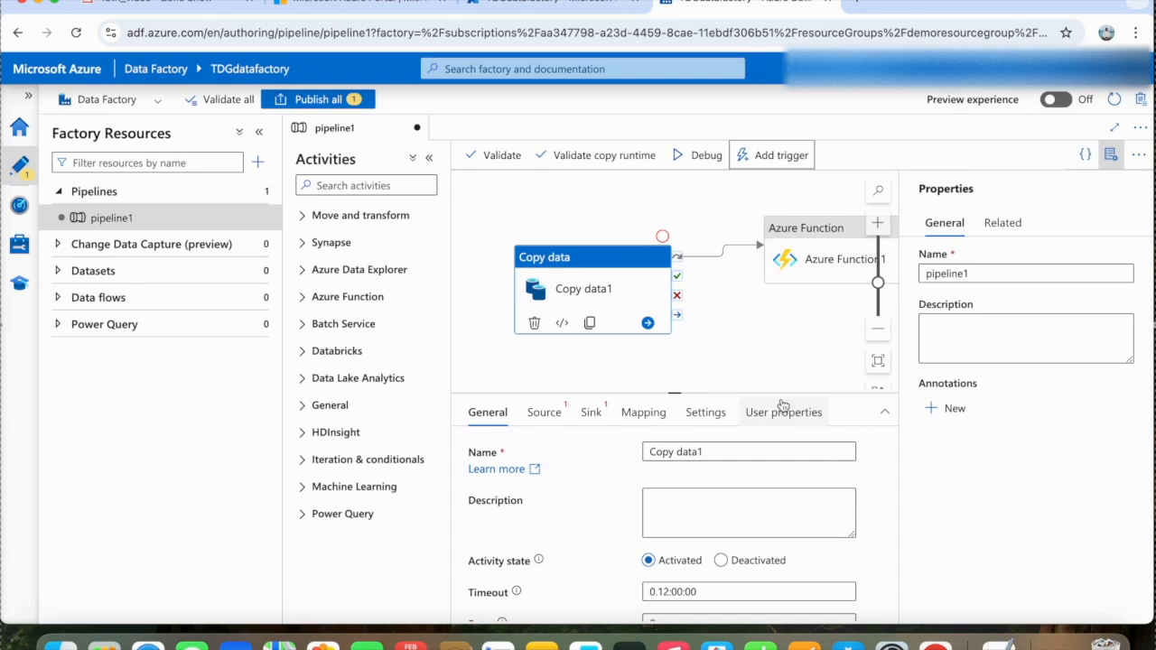
click(904, 157)
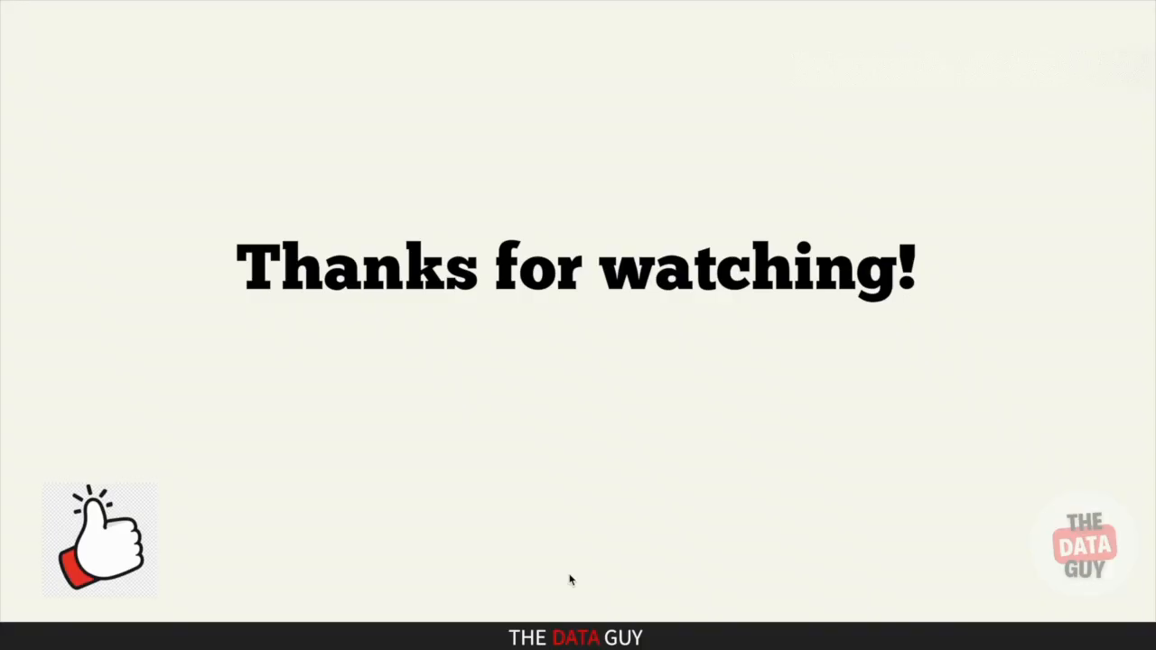